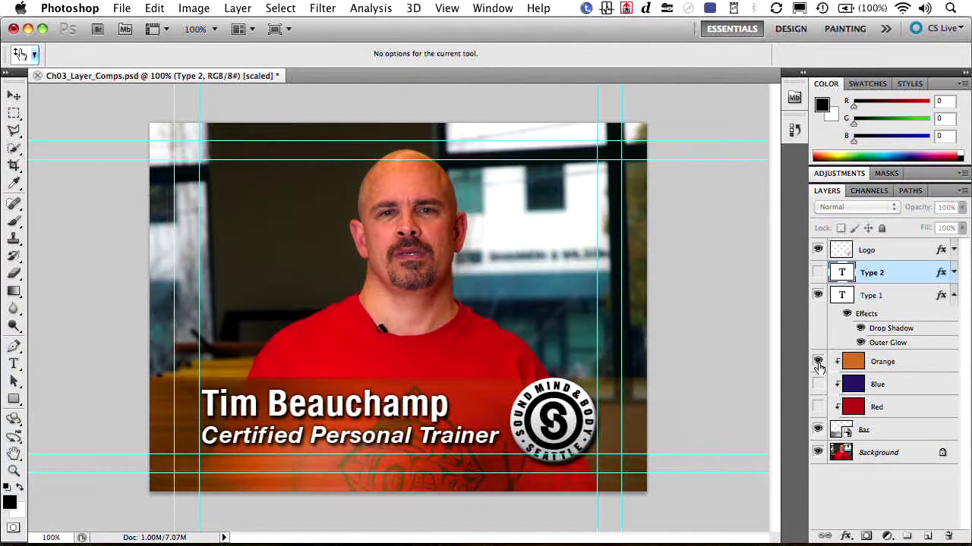
Preview the bar in blue and then red, hiding both colour layers again.
click(817, 385)
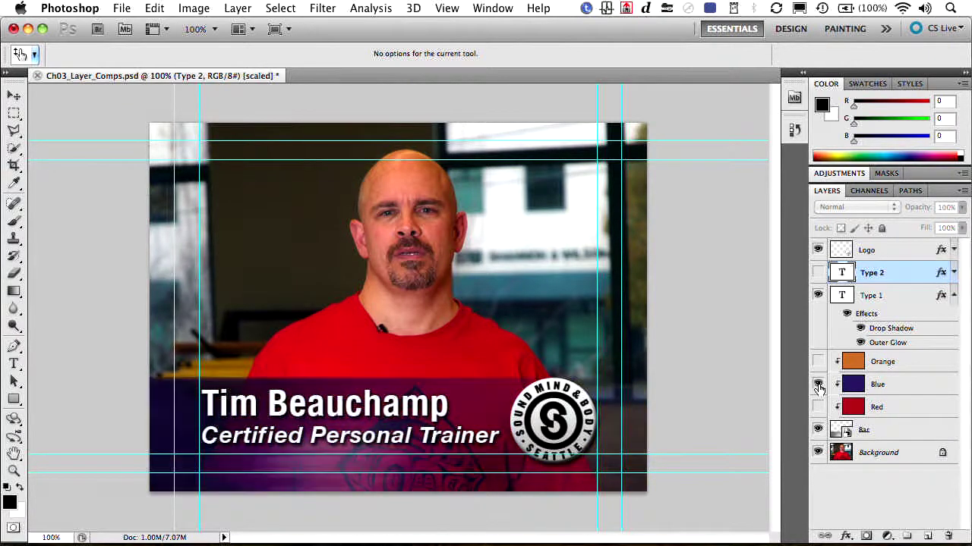
click(818, 385)
click(817, 407)
click(817, 407)
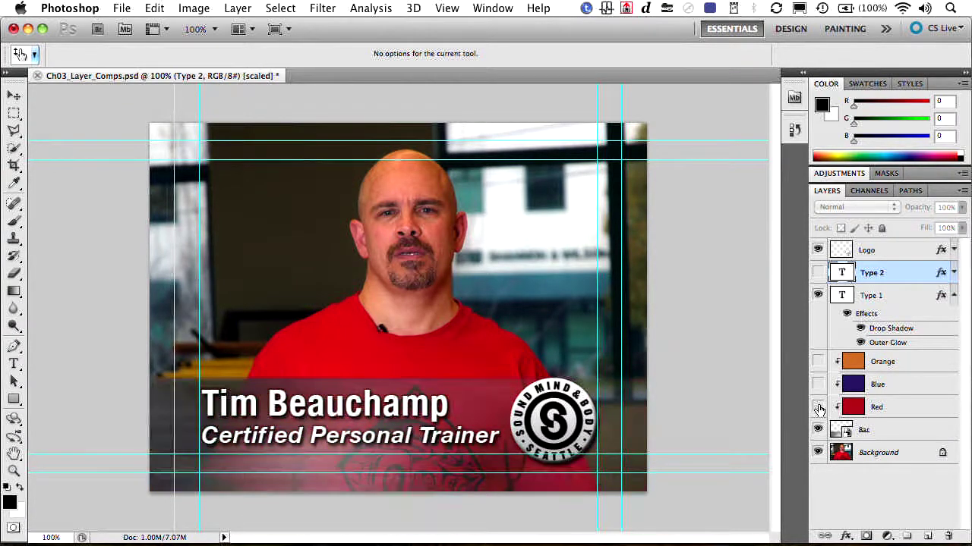
Compare the serif Type 2 and bold Type 1 titles, ending with only Type 1 visible.
click(817, 273)
click(818, 295)
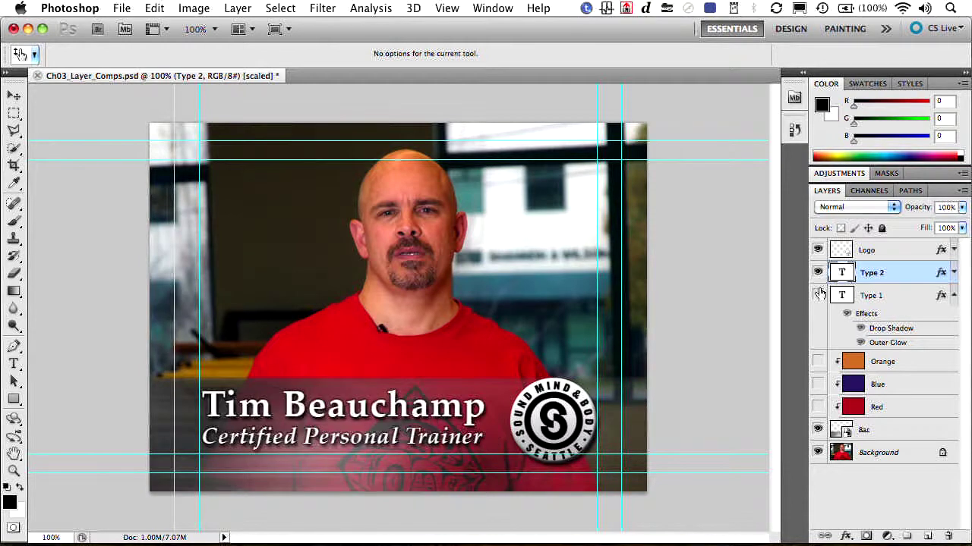
click(818, 273)
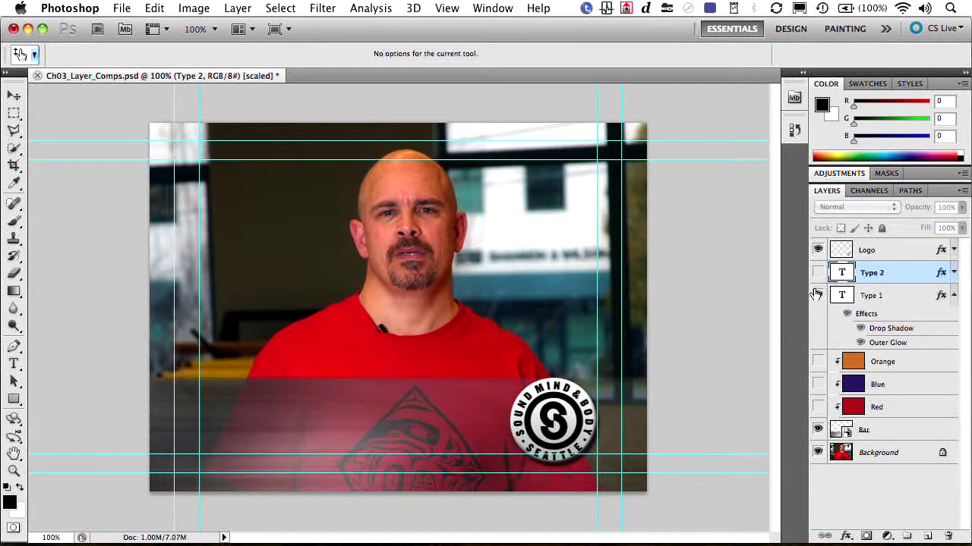
click(817, 296)
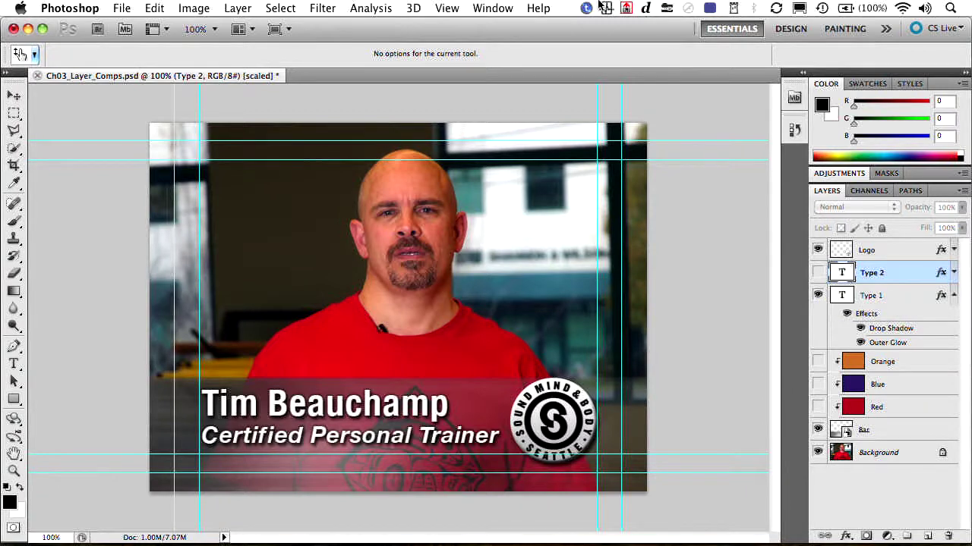
Open the Layer Comps panel, float it beside the canvas and enlarge it to show every comp.
click(493, 8)
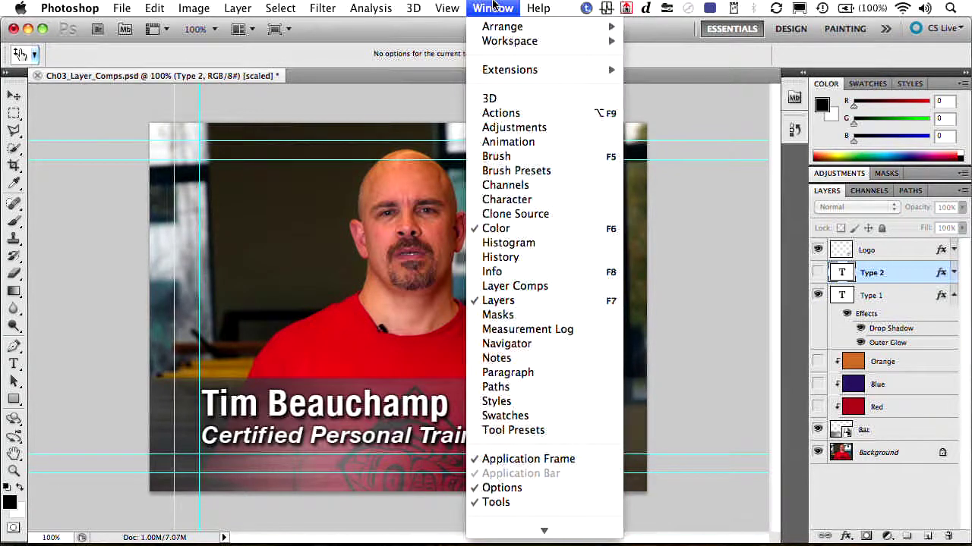
click(524, 286)
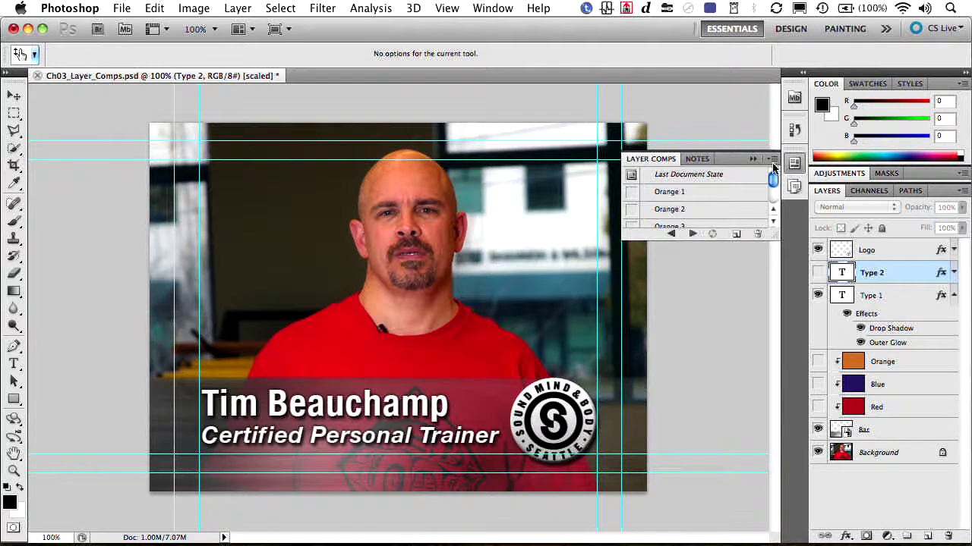
drag(738, 163, 686, 124)
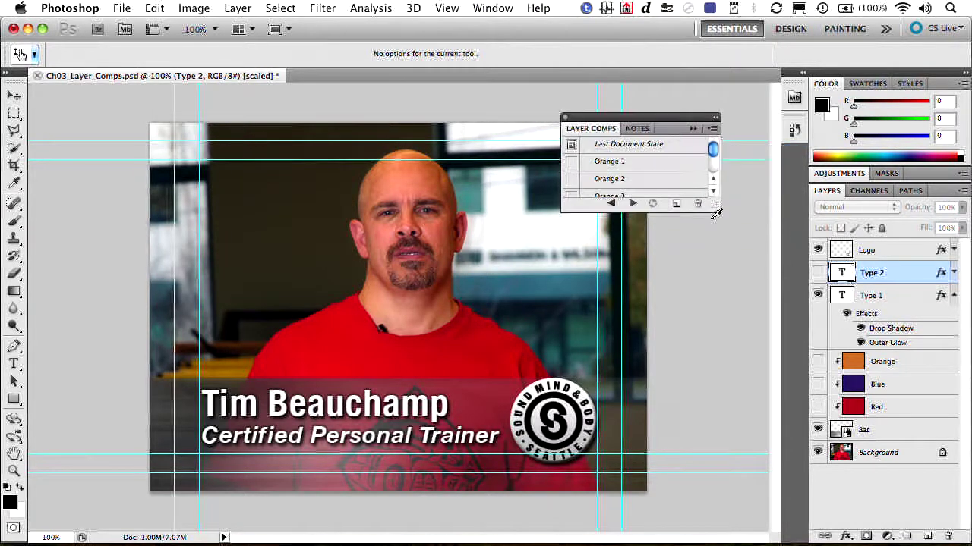
drag(716, 201, 728, 354)
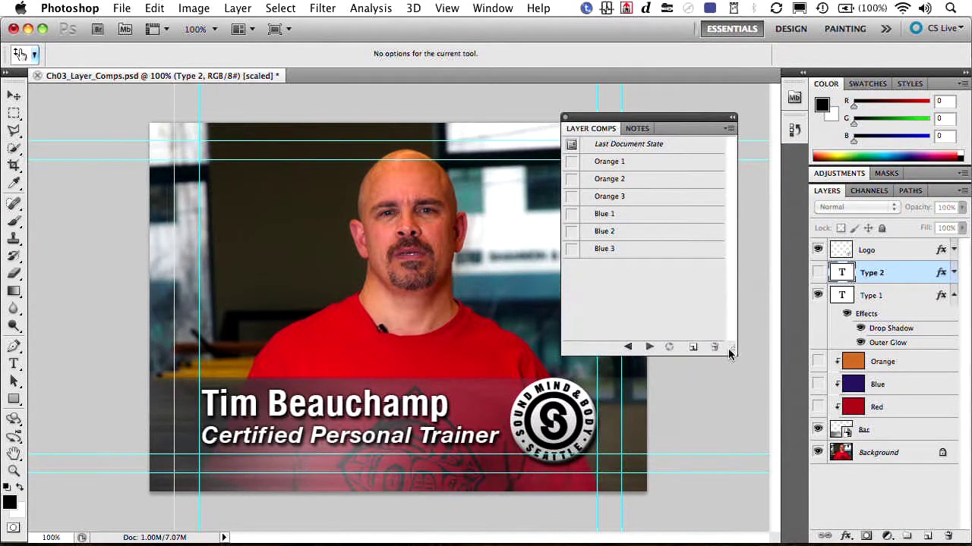
Cycle through the layer comps from Orange 1 through to Blue 3.
click(650, 347)
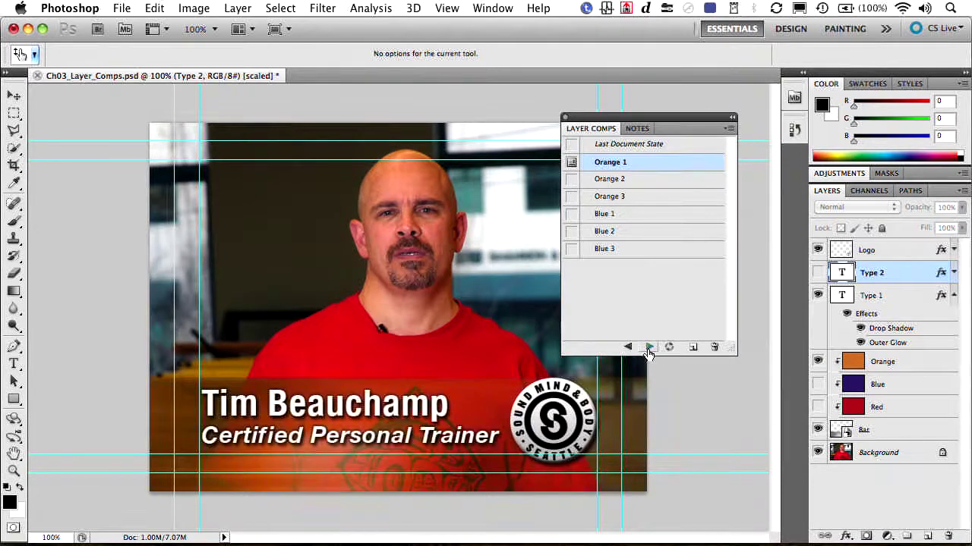
click(650, 346)
click(649, 349)
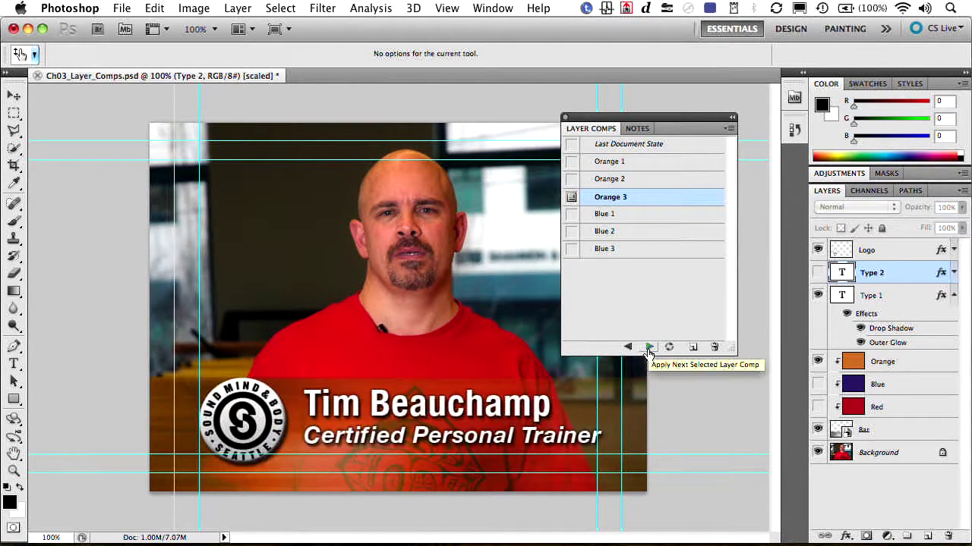
click(649, 348)
click(649, 348)
click(649, 348)
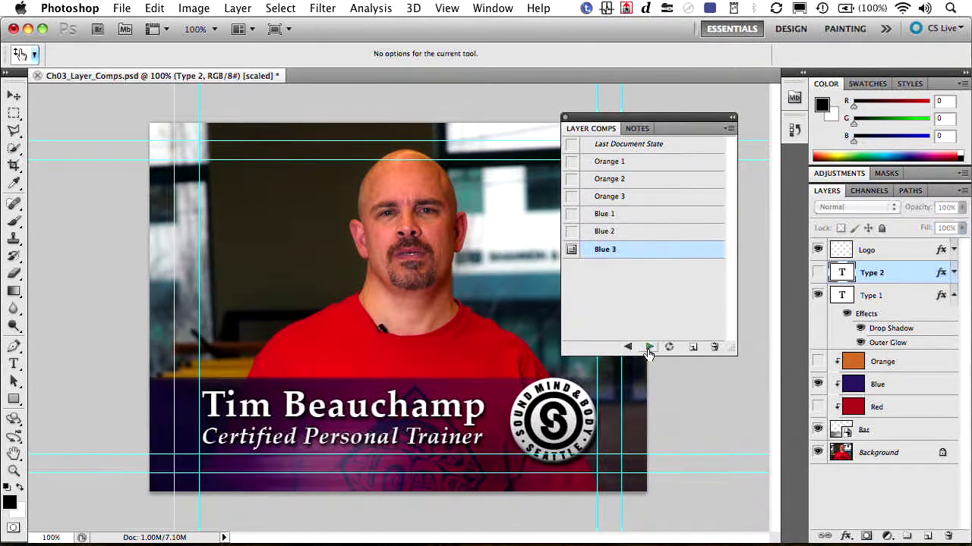
click(649, 349)
click(649, 348)
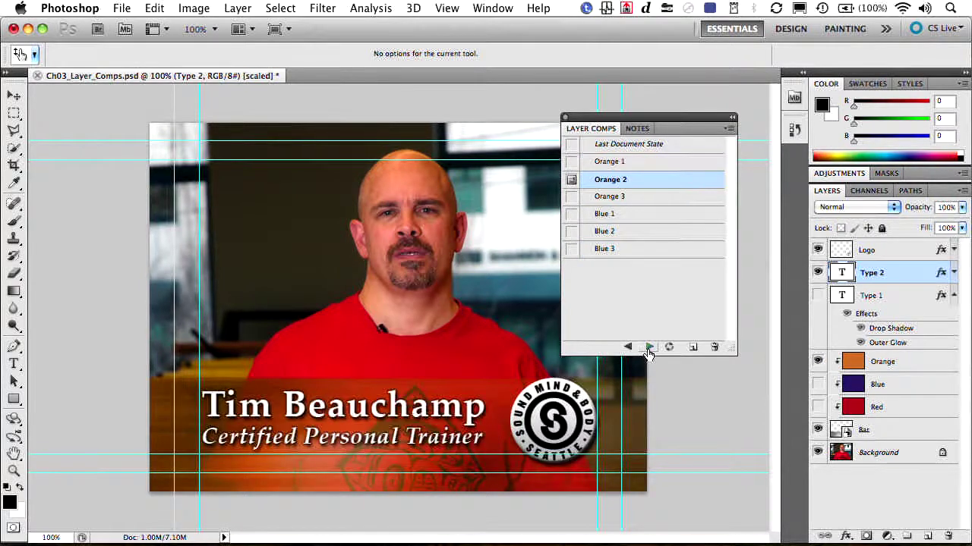
click(649, 348)
click(649, 348)
click(649, 349)
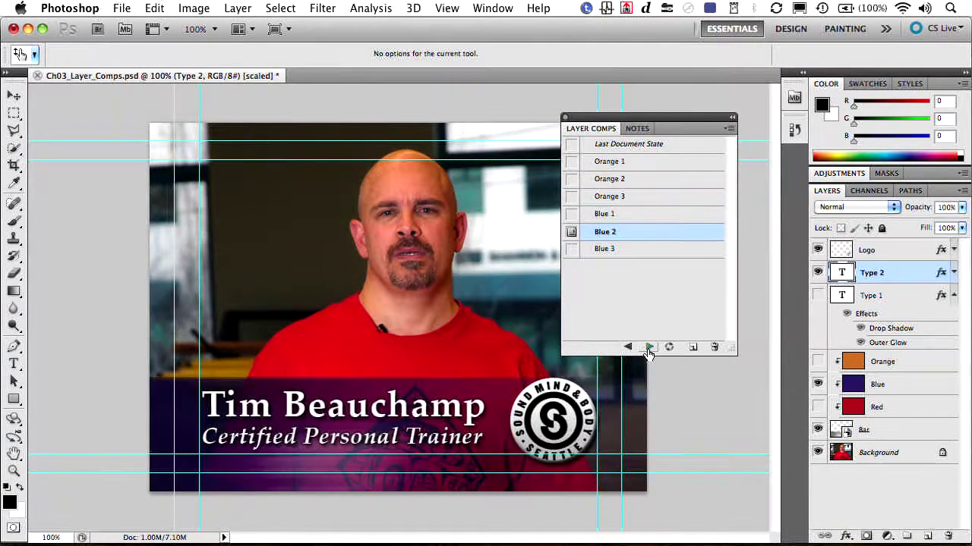
click(649, 348)
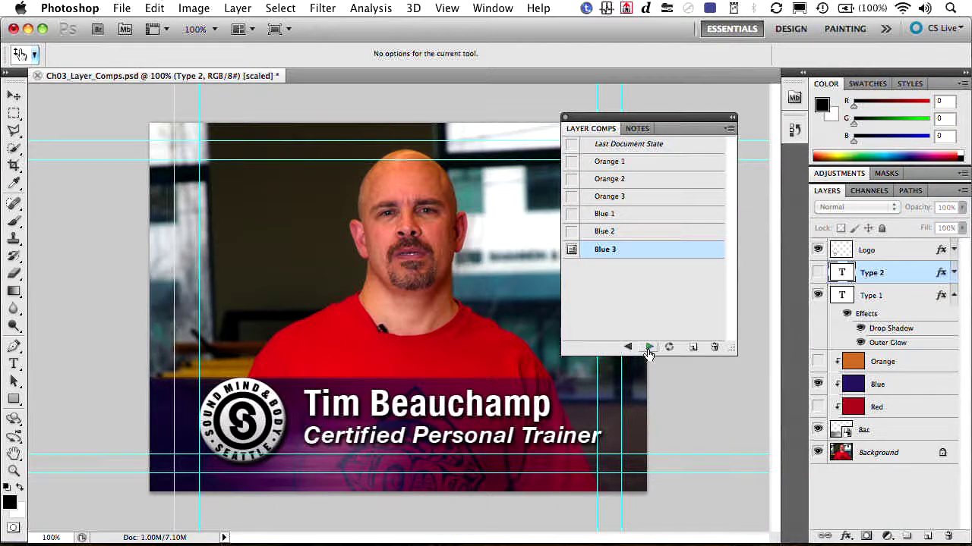
Switch the bar to red, show the serif Type 2 title, hide Type 1, and move the title right of the logo.
click(817, 408)
click(817, 385)
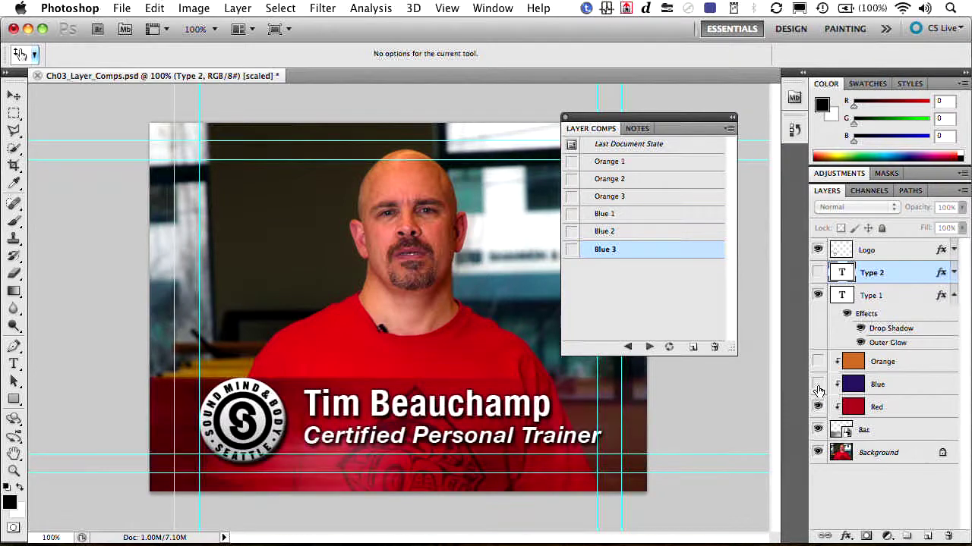
click(817, 272)
click(816, 294)
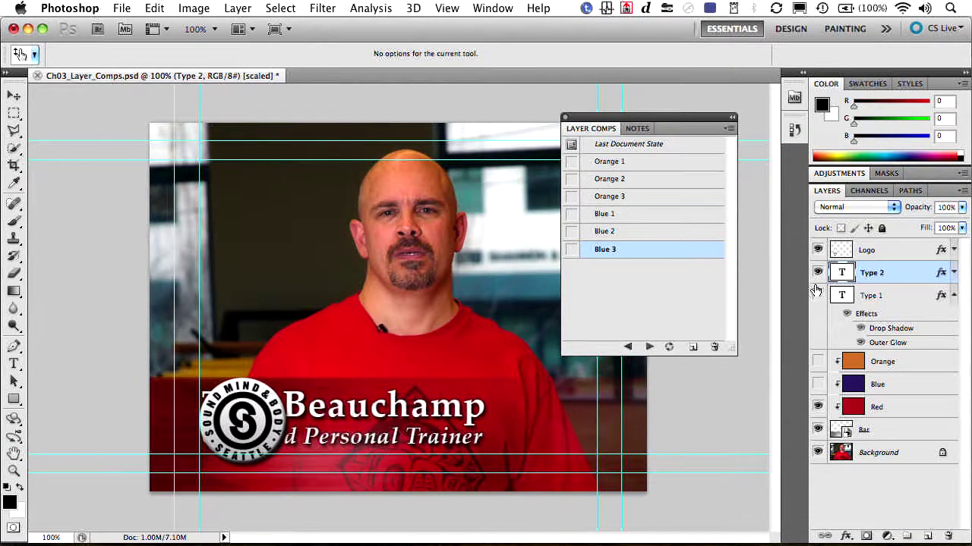
key(v)
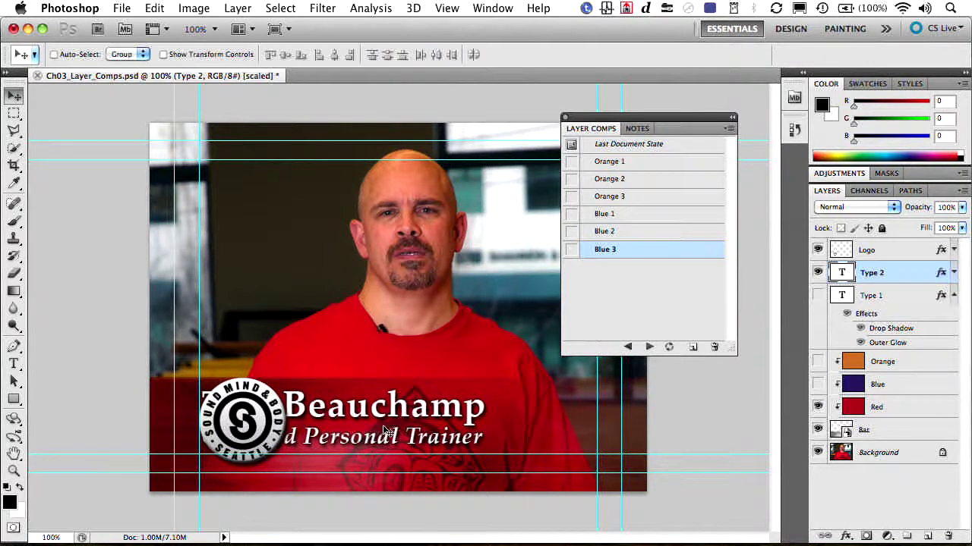
drag(393, 418, 486, 419)
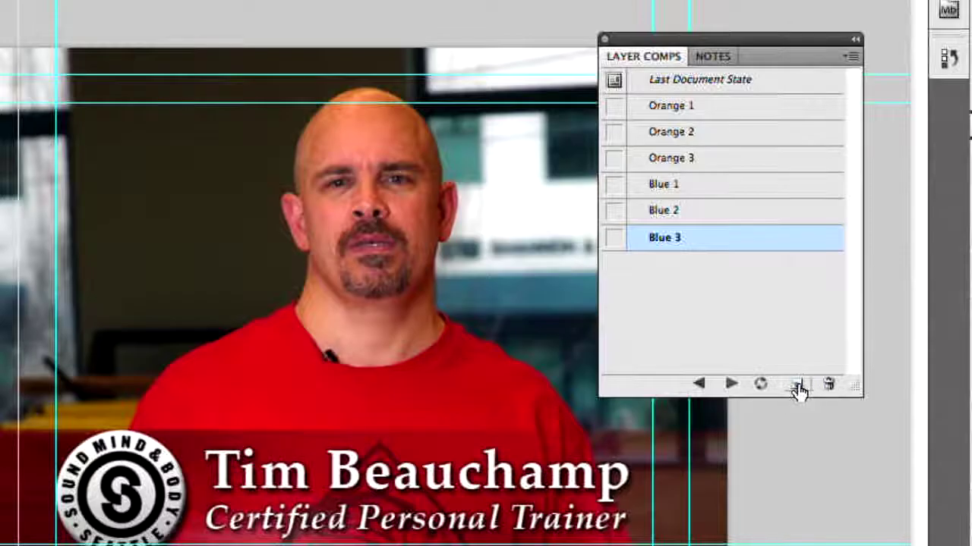
Create layer comp 'Red1' including Position and Appearance (Layer Style).
click(795, 385)
text(Red1)
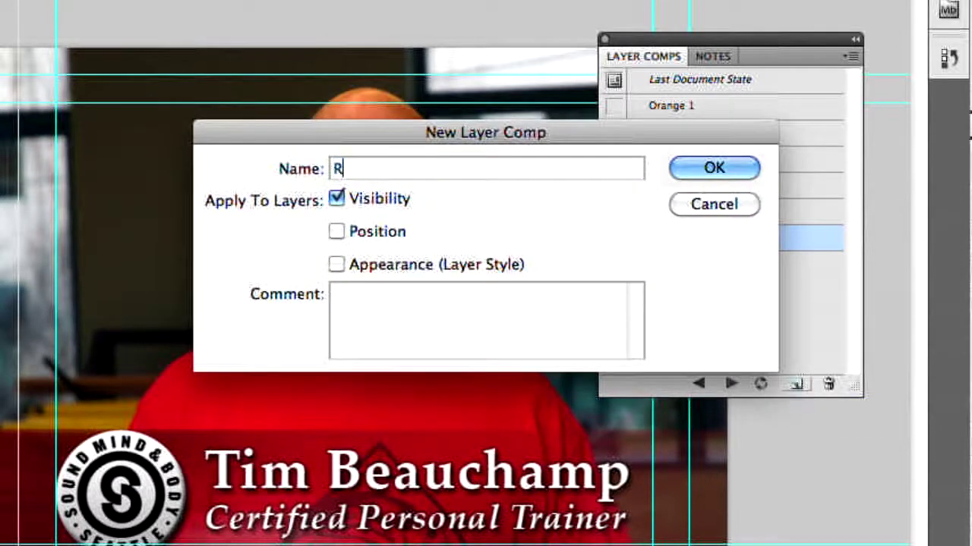
click(391, 232)
click(387, 262)
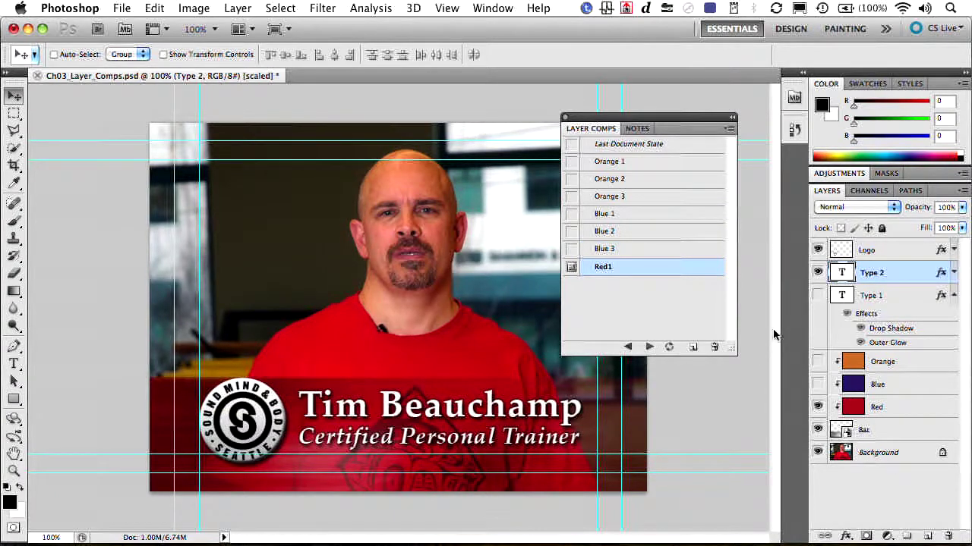
Show the bold Type 1 title instead of Type 2 and turn off the logo's Bevel and Emboss.
click(817, 295)
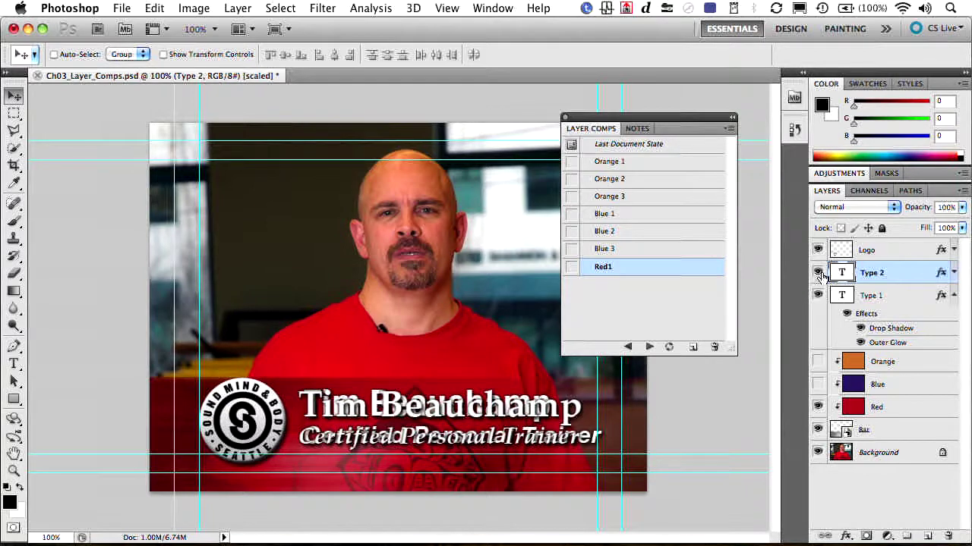
click(819, 273)
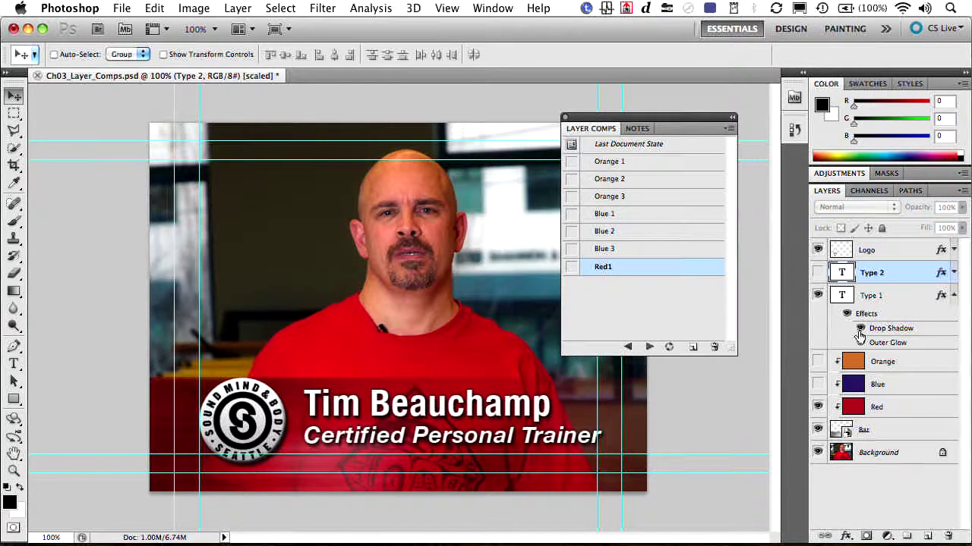
click(954, 250)
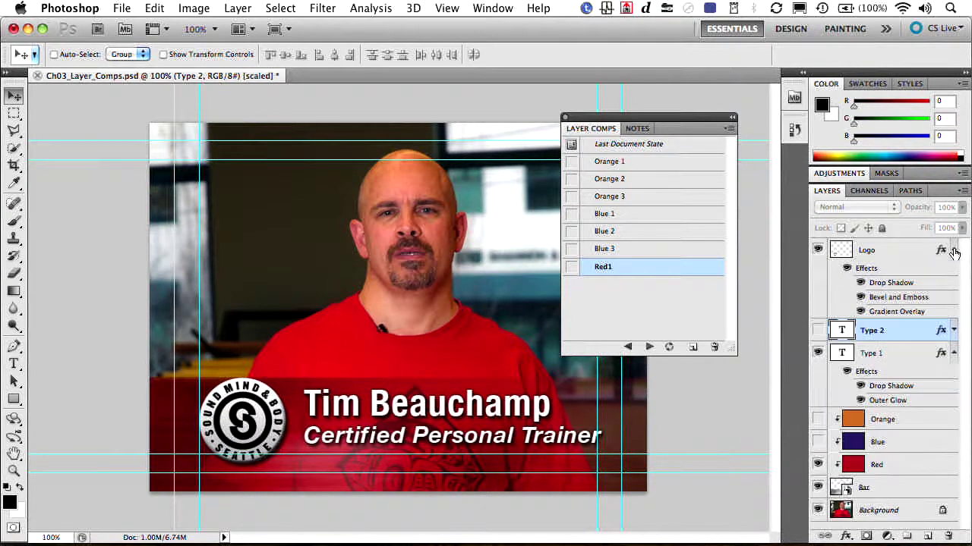
click(860, 298)
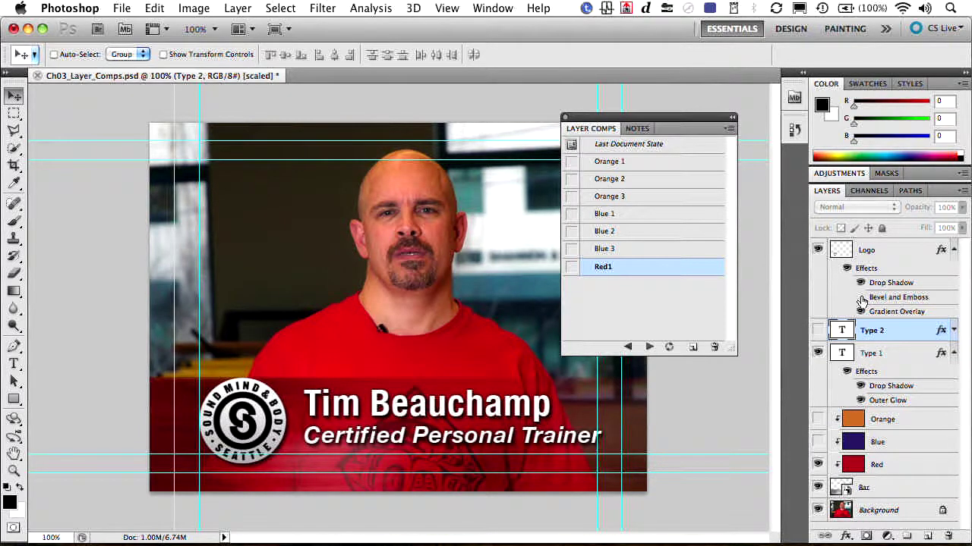
Save this look as a new layer comp named Red 2.
click(693, 347)
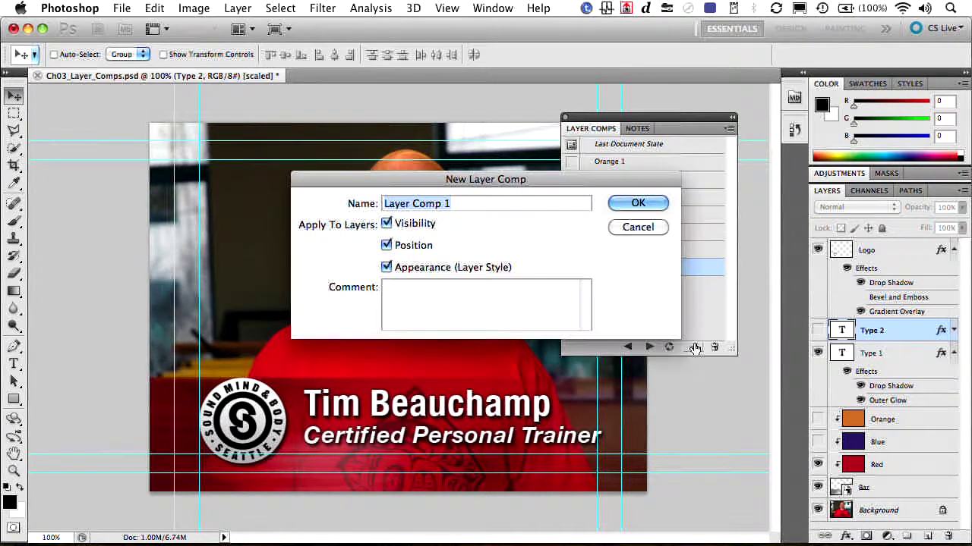
text(Red)
key(BackSpace)
key(BackSpace)
text(ed1)
key(Return)
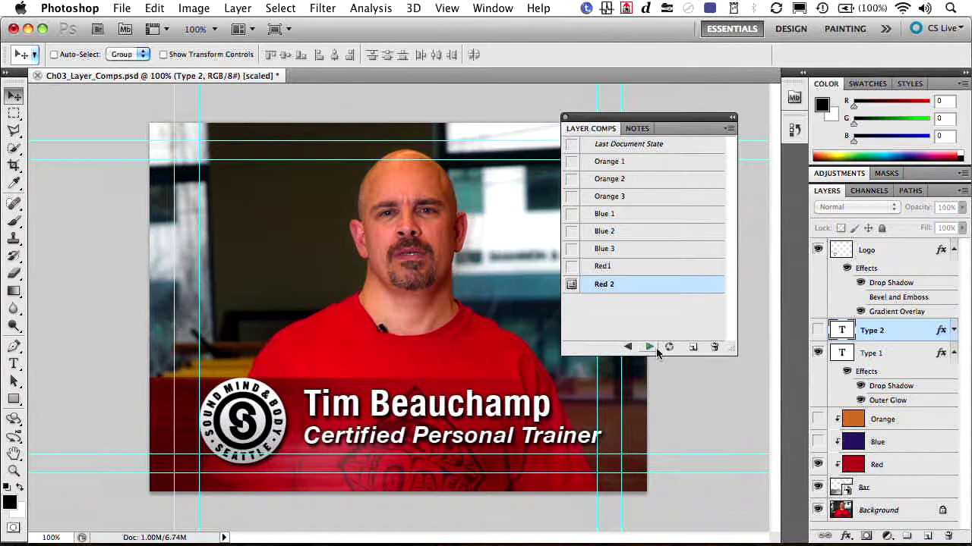
Turn the logo's bevel on and update the Orange 3 comp with it.
click(649, 348)
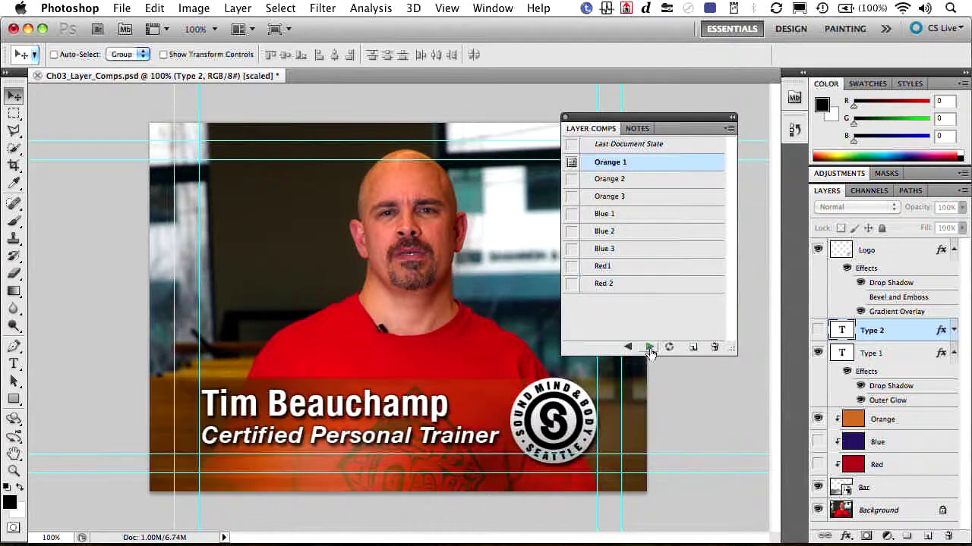
click(650, 348)
click(650, 347)
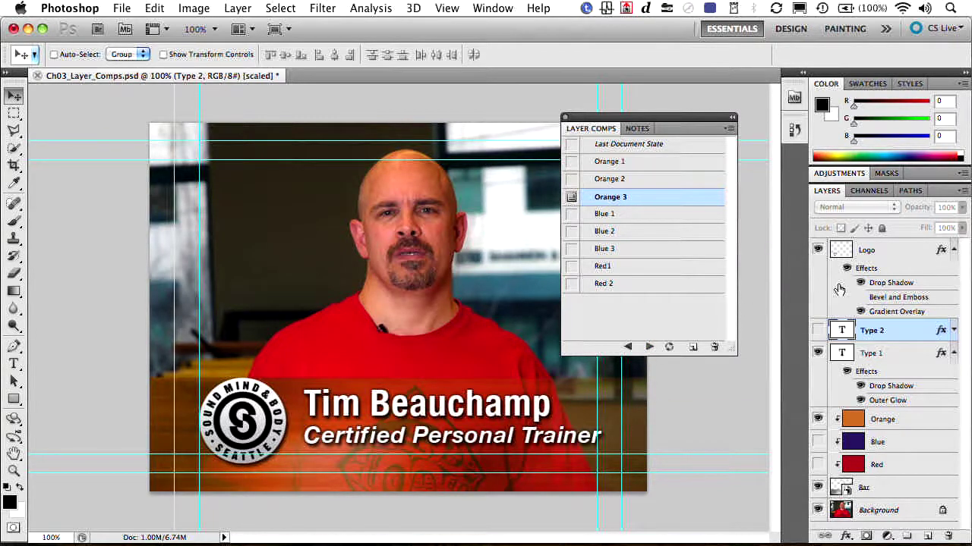
click(860, 298)
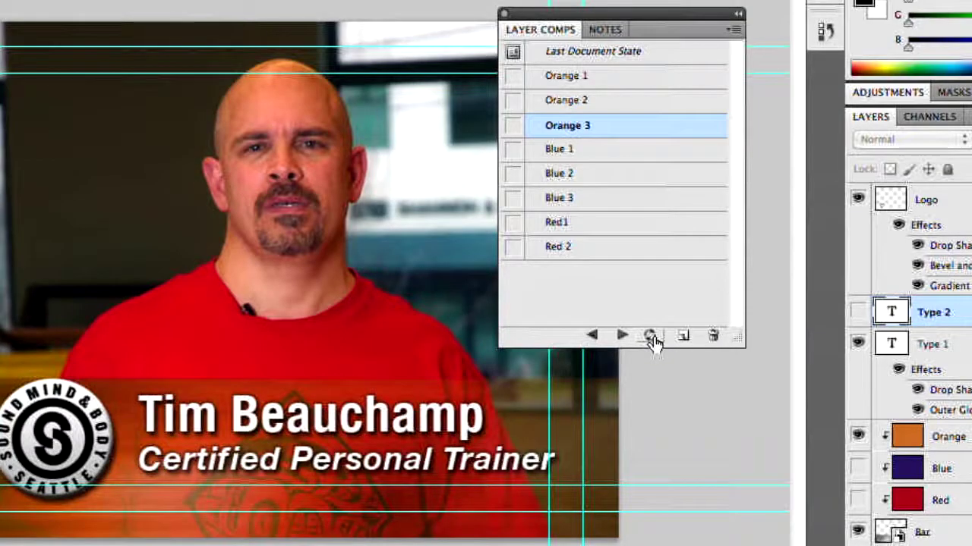
click(651, 336)
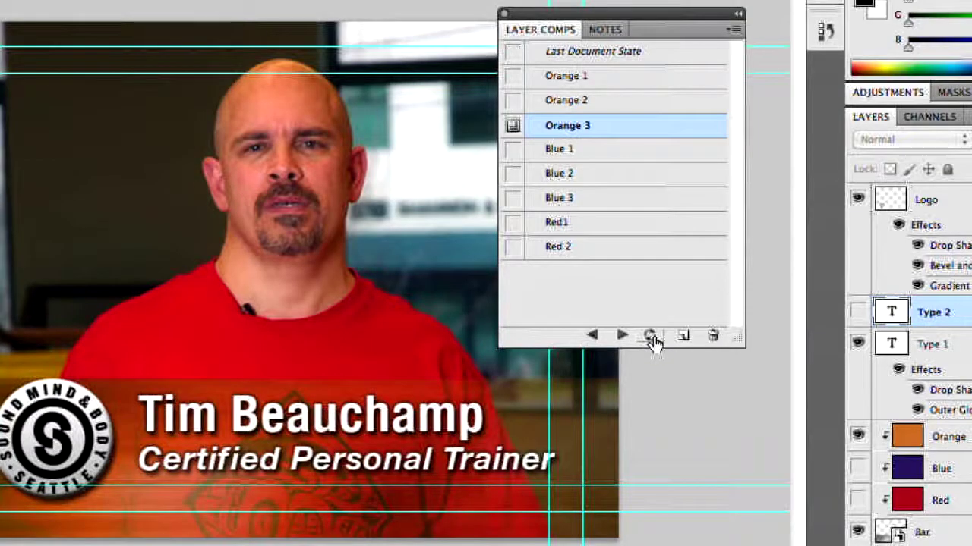
Apply Orange 1, hide the logo's bevel, and update Orange 1 to exclude it.
click(623, 106)
click(513, 101)
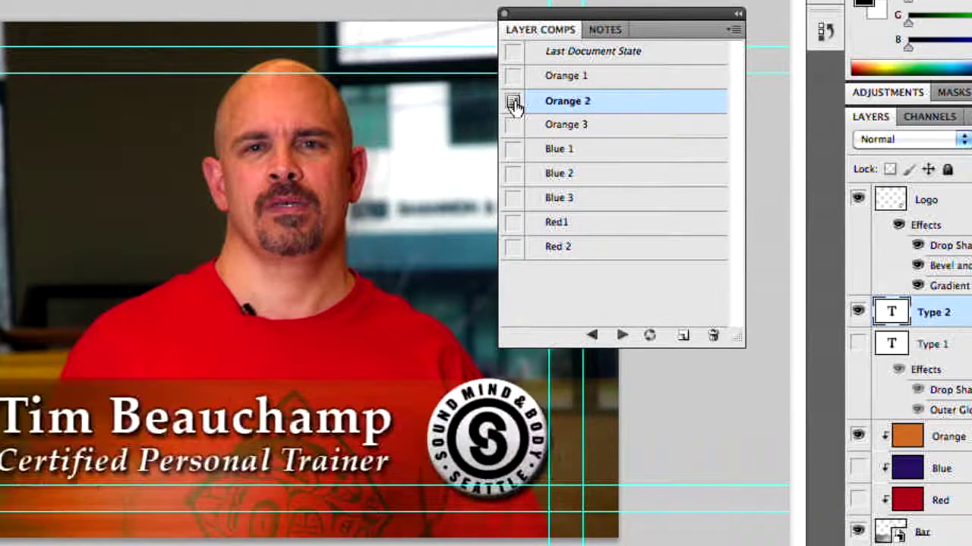
click(630, 78)
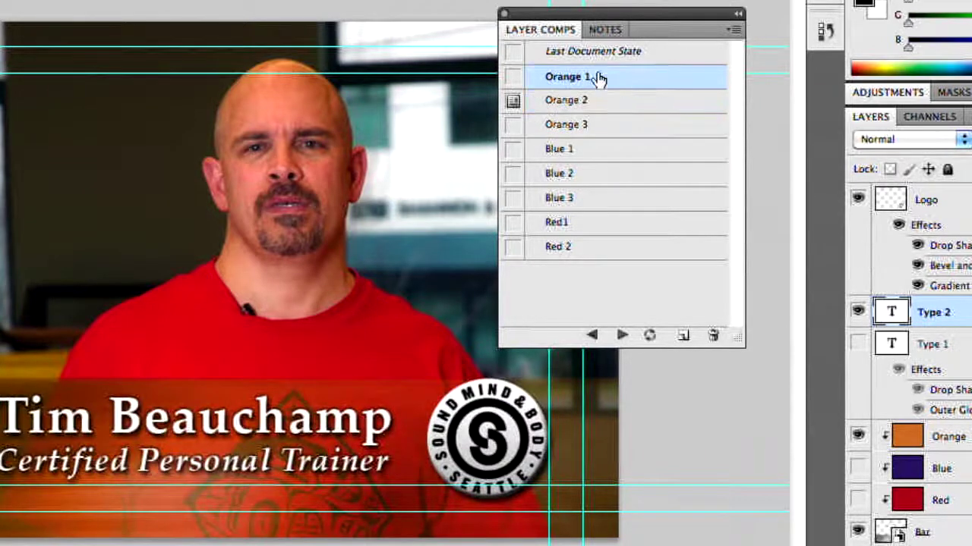
click(513, 78)
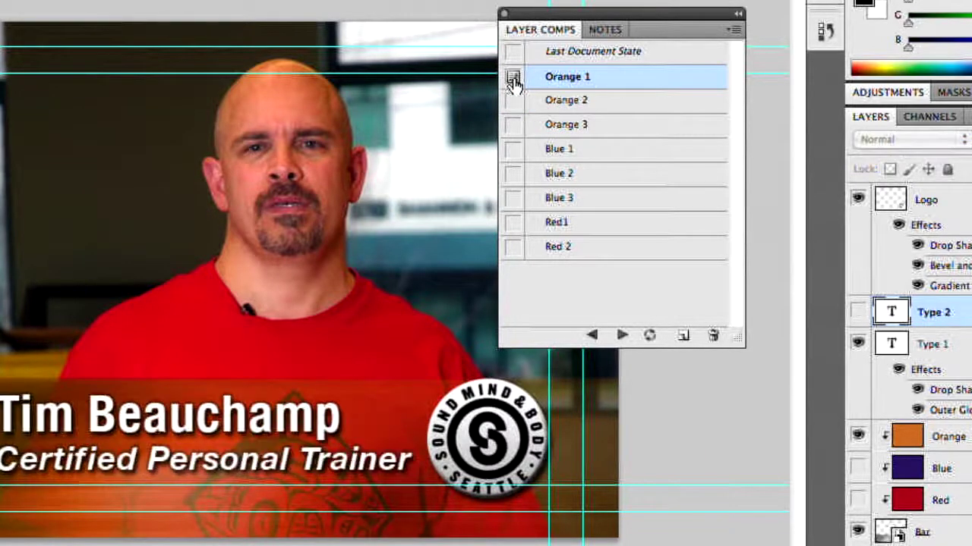
click(917, 265)
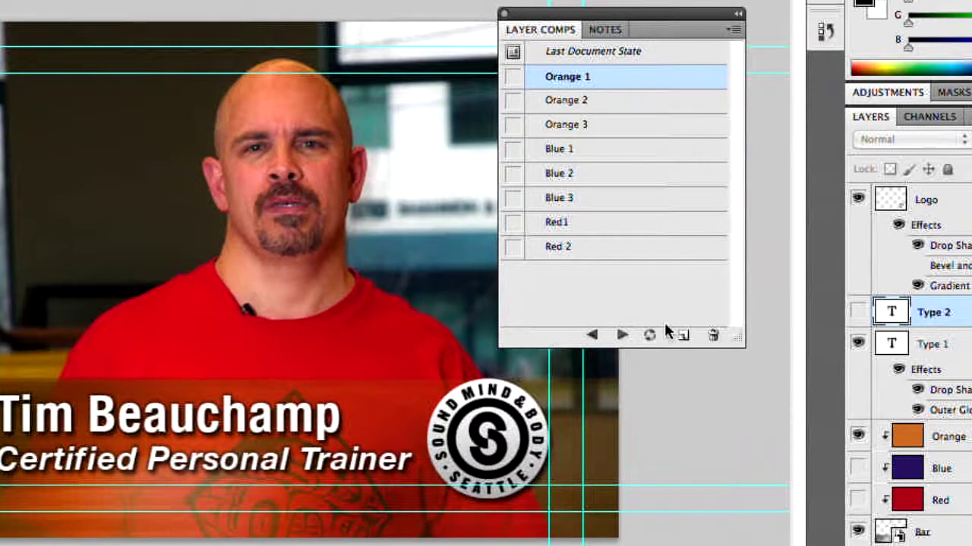
click(649, 336)
Step through the comps from Orange 1 until Red 2 is applied.
click(620, 336)
click(621, 337)
click(620, 336)
click(621, 336)
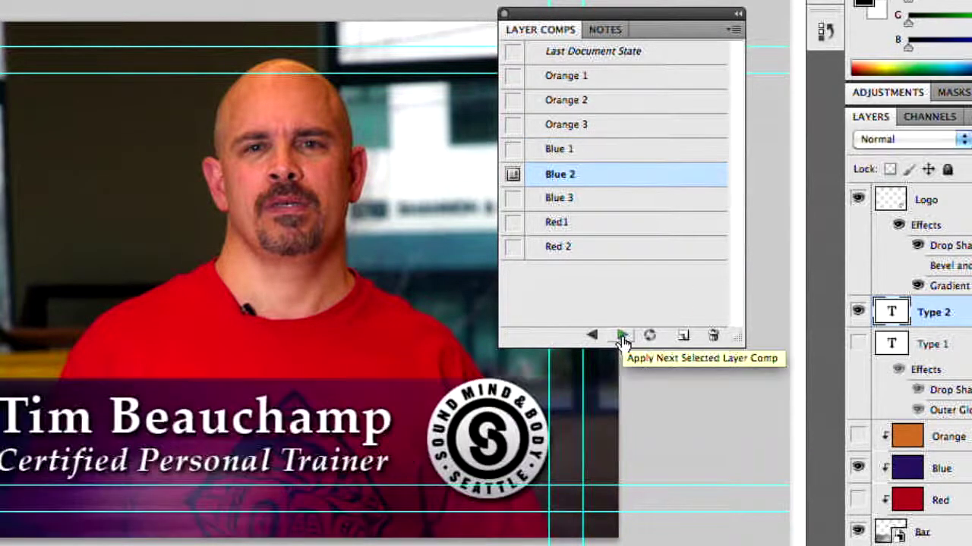
click(621, 337)
click(621, 336)
click(621, 336)
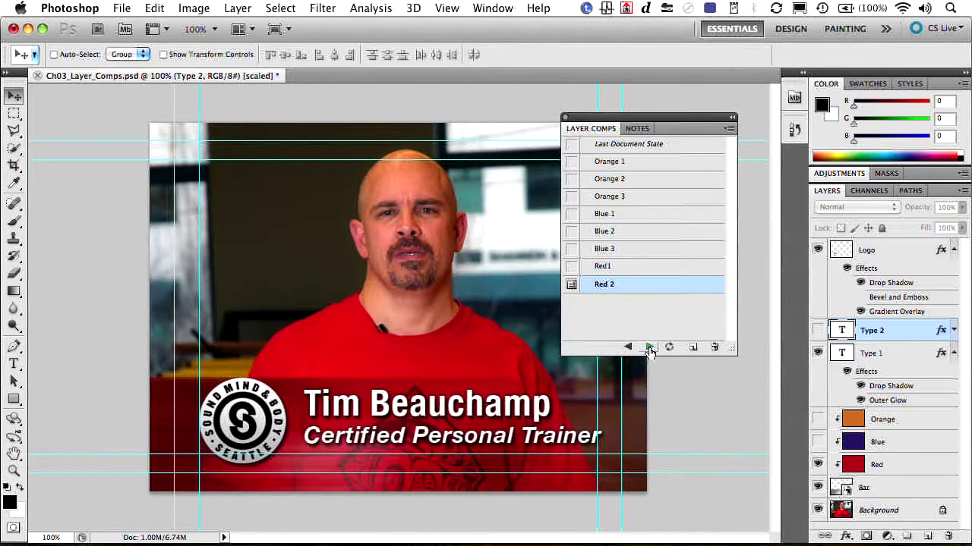
Export every layer comp as a JPEG with the Layer Comps to Files script.
click(124, 8)
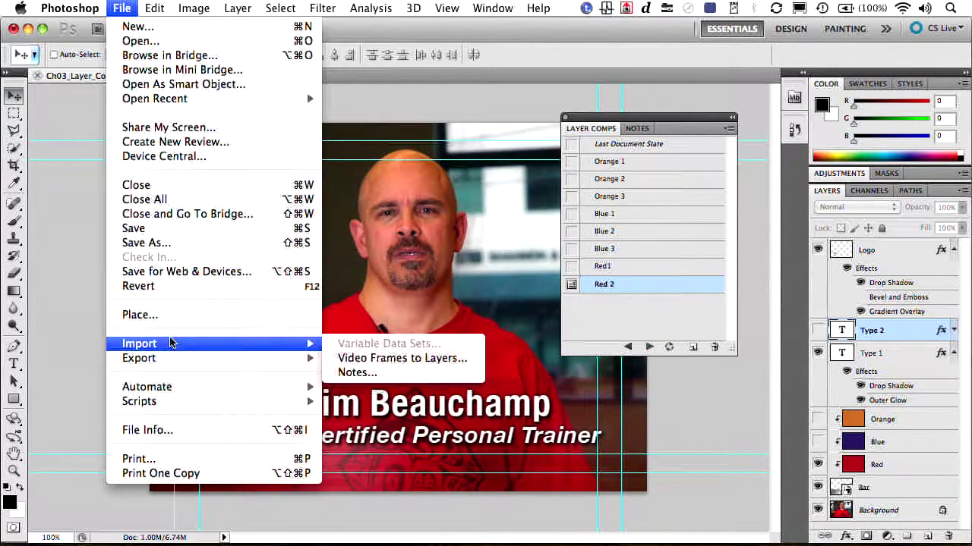
mouse_move(162, 405)
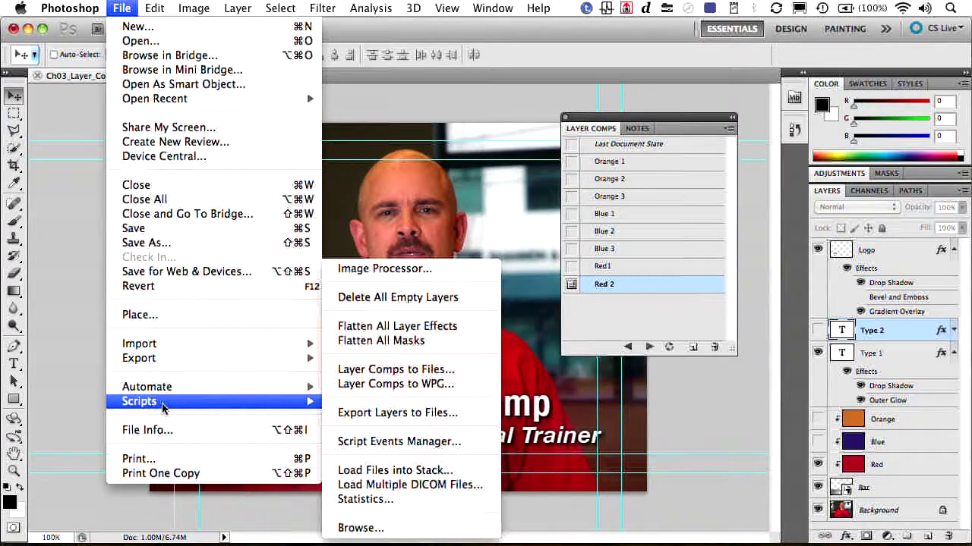
click(371, 377)
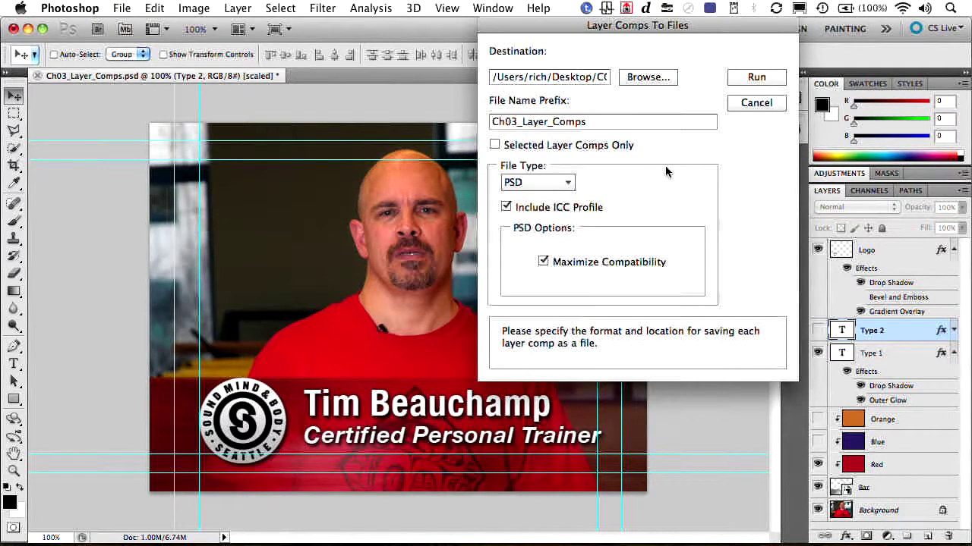
click(561, 182)
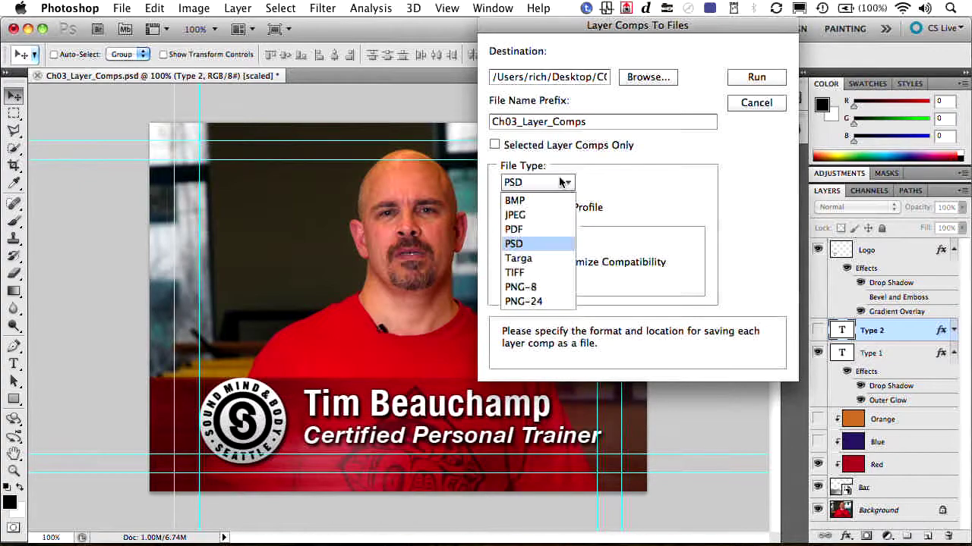
click(545, 215)
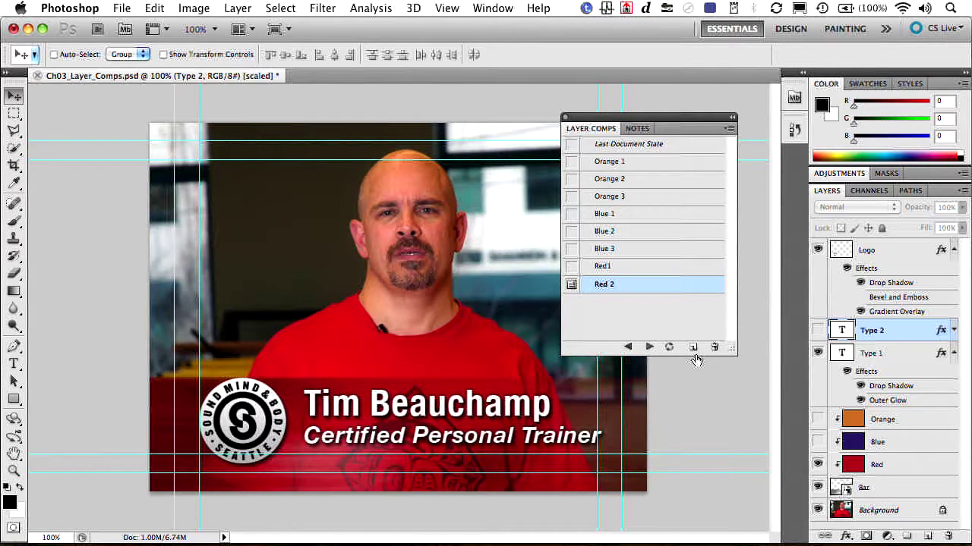
Create the Next Layer Comp document from the current state via the History panel.
click(505, 6)
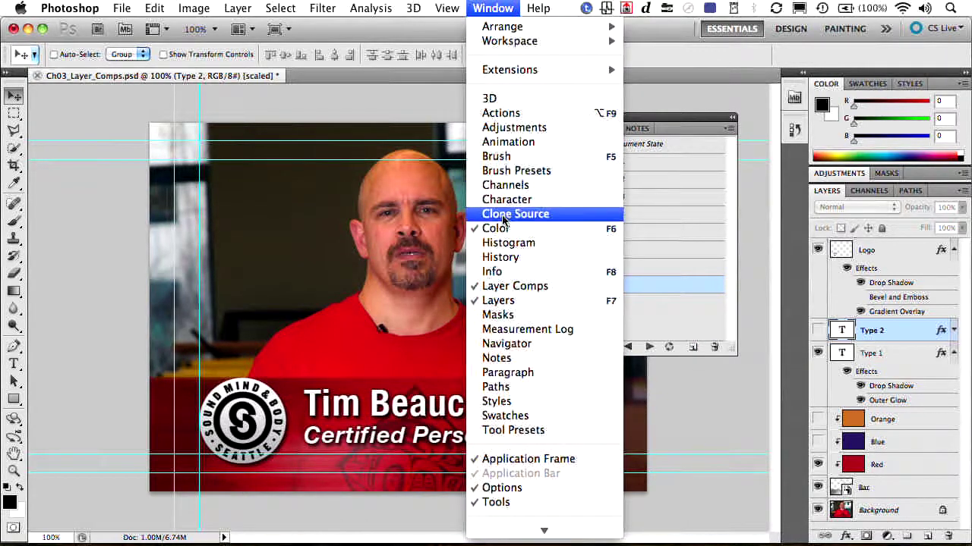
click(502, 257)
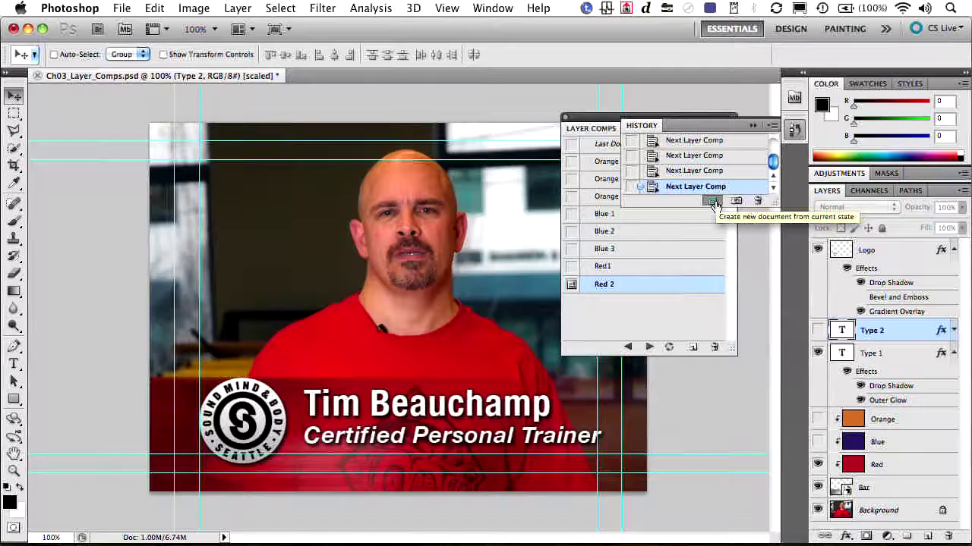
click(660, 187)
key(Return)
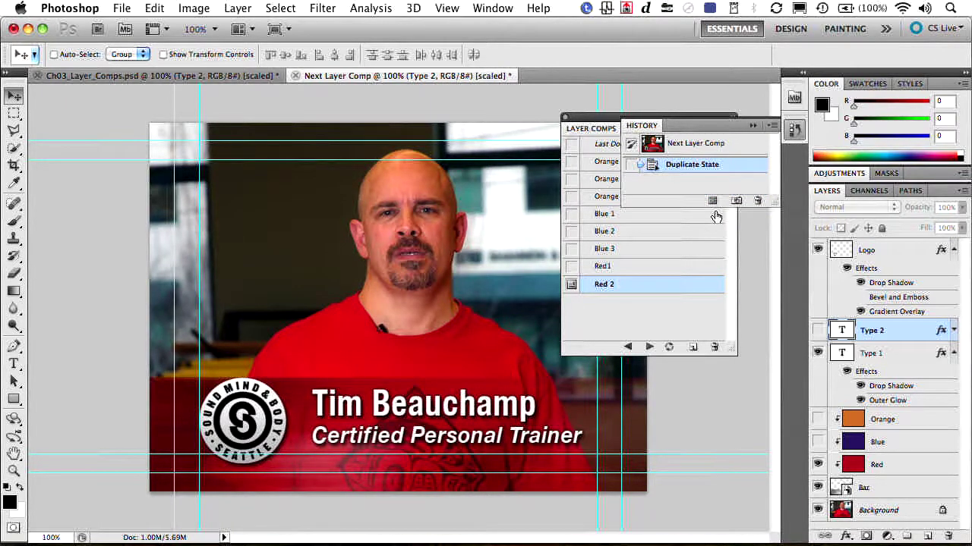
Delete the Red1, Blue 3, Blue 2, Orange 3, Orange 2 and Orange 1 comps.
click(630, 272)
drag(630, 272, 714, 347)
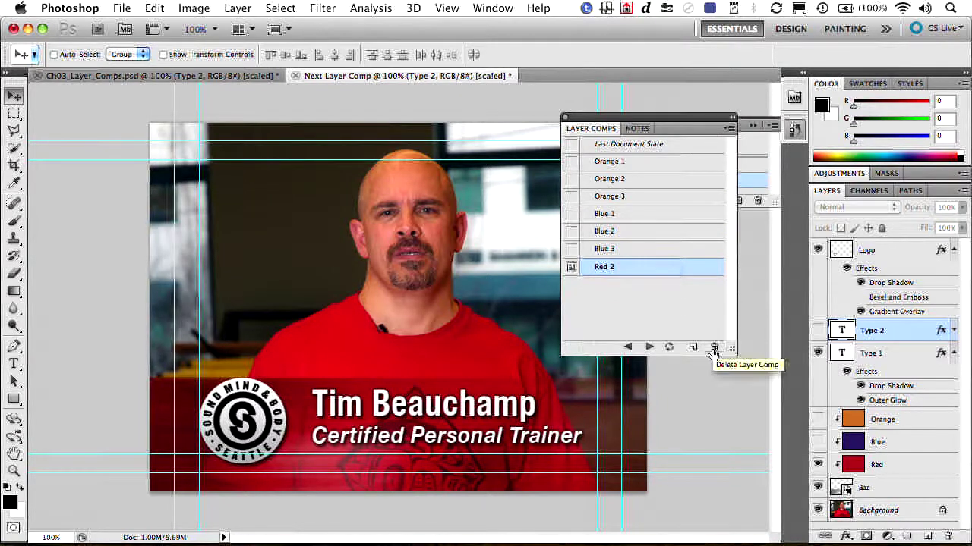
drag(667, 253, 713, 347)
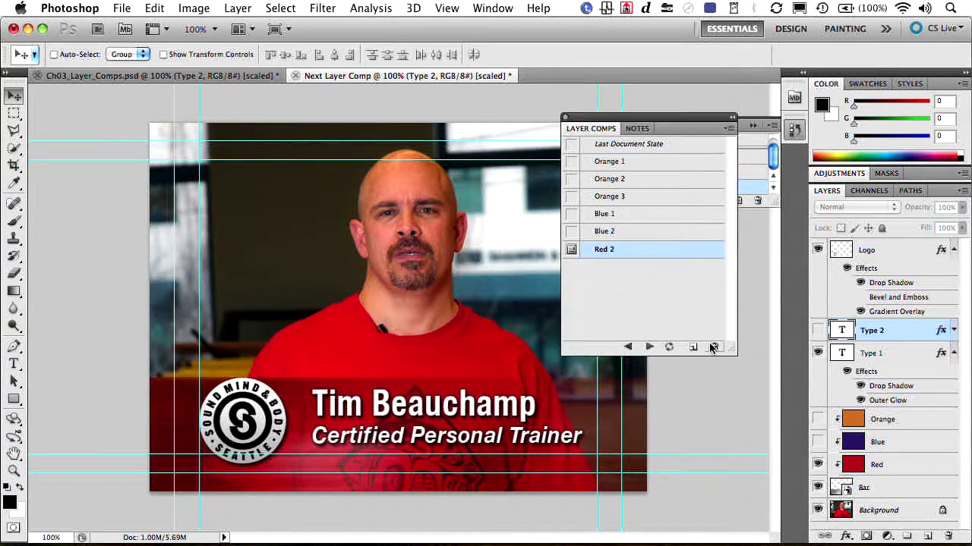
drag(642, 232, 714, 347)
drag(632, 201, 715, 346)
drag(635, 184, 714, 346)
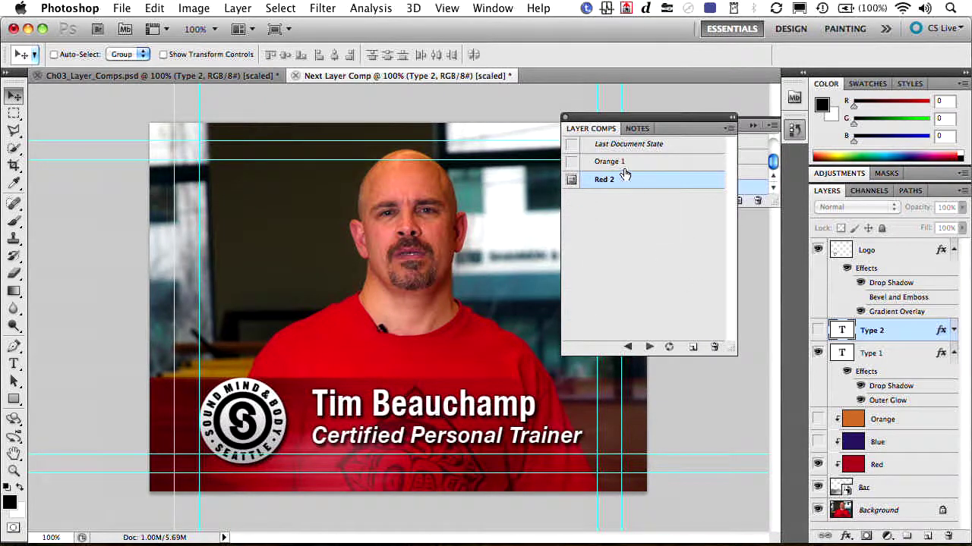
drag(623, 160, 716, 347)
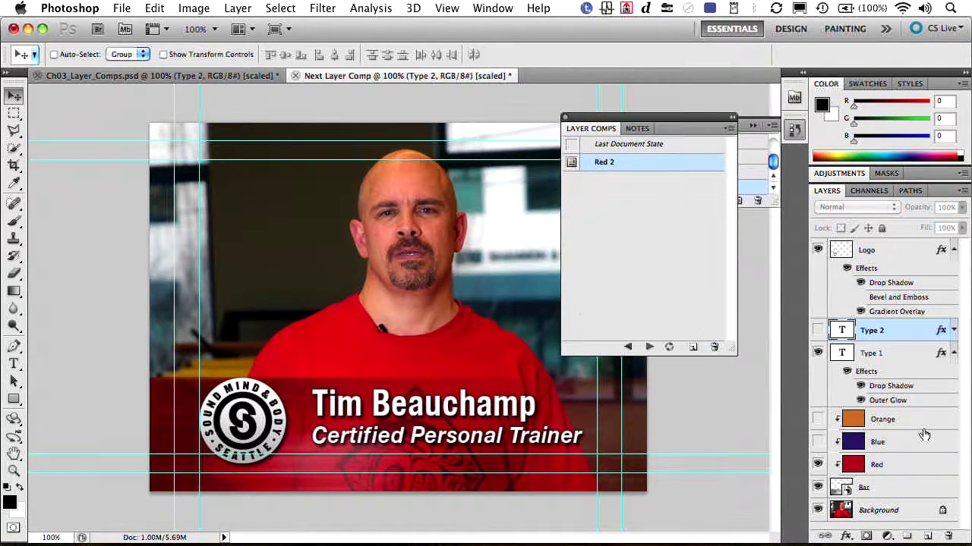
Delete the Blue, Orange, Type 2 and Background layers, collapsing the Logo and Type 1 effects.
drag(910, 446, 950, 535)
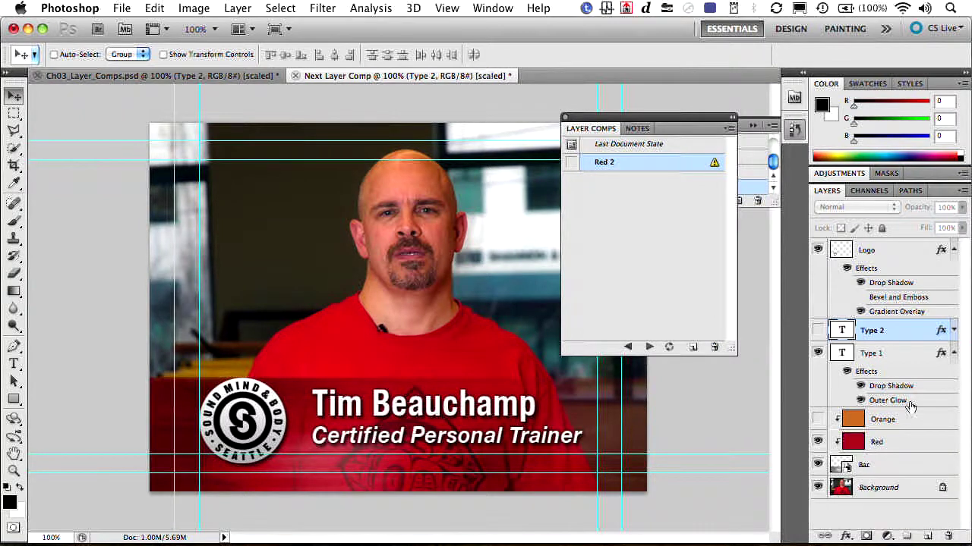
drag(902, 419, 948, 536)
drag(893, 338, 949, 535)
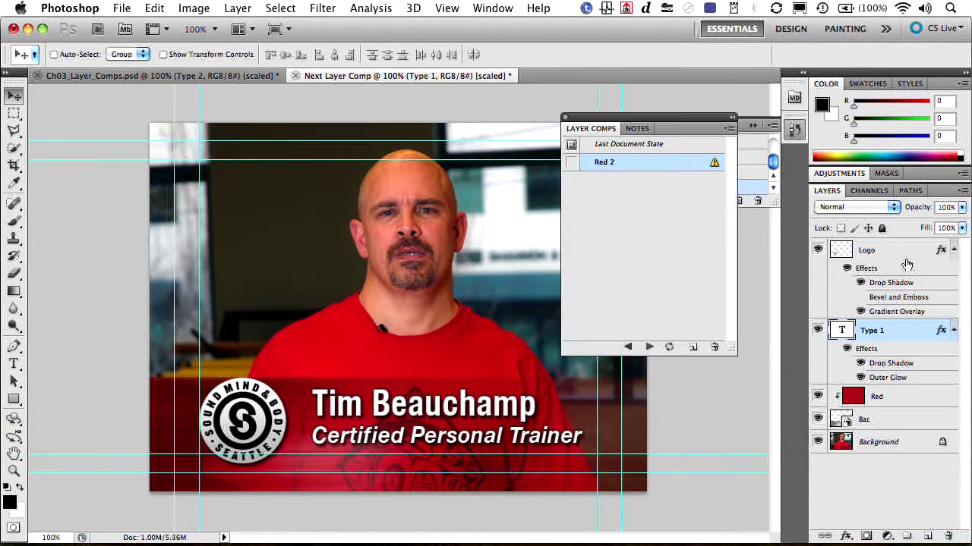
click(953, 250)
click(953, 273)
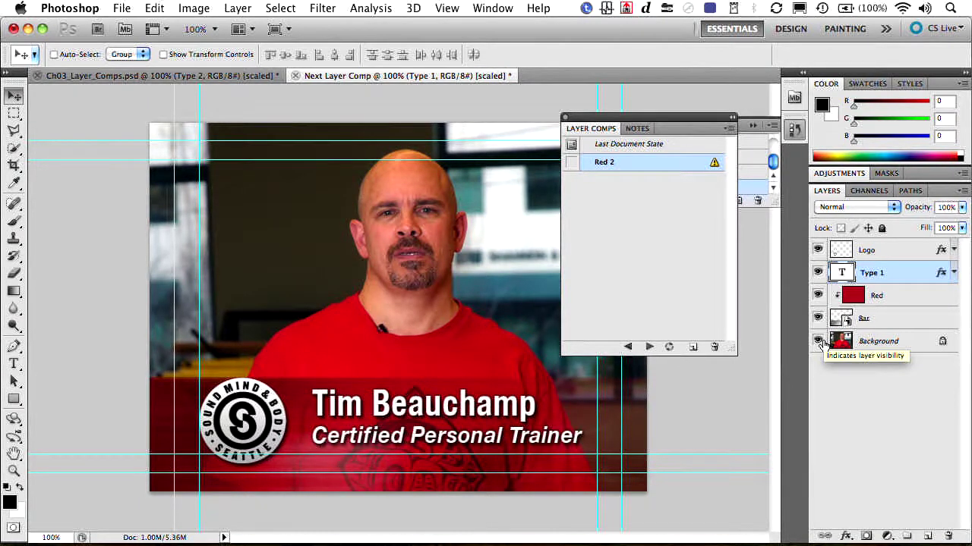
drag(913, 343, 945, 535)
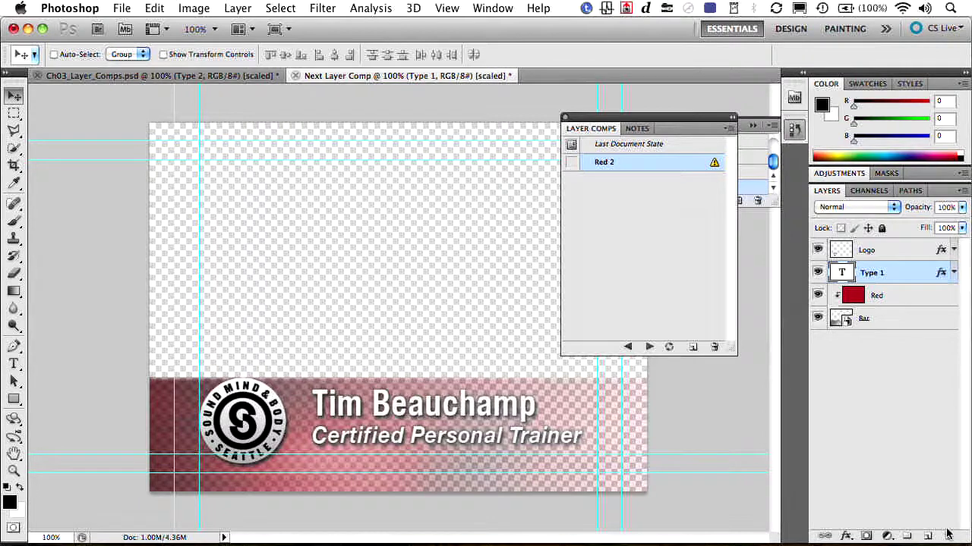
Rename the Type 1 text layer to T8 and duplicate it with Cmd+J.
double_click(871, 274)
text(TB)
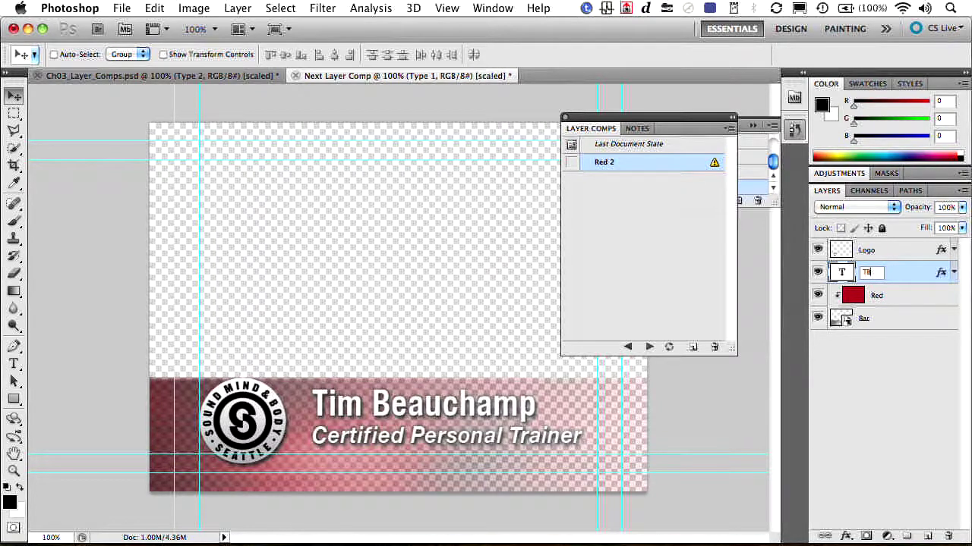
key(Return)
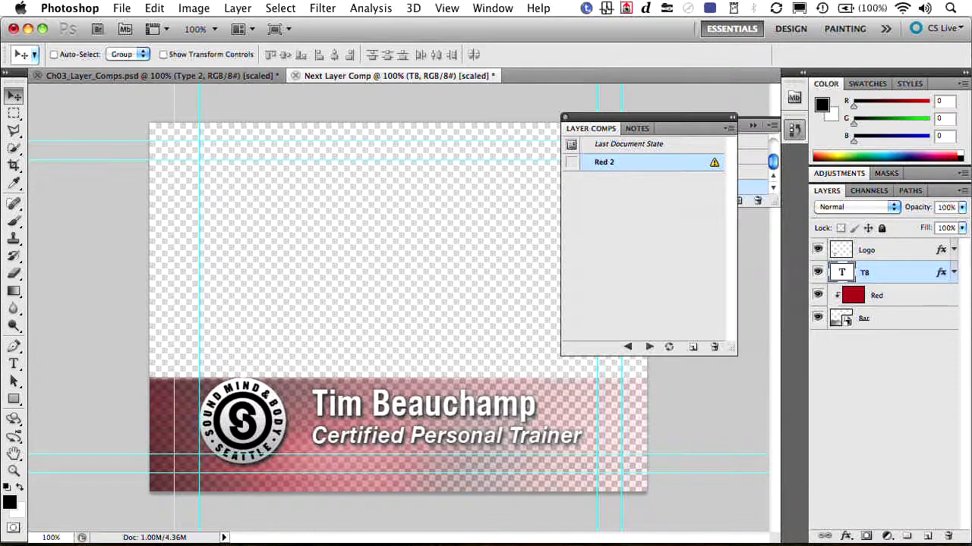
key(super+j)
key(super+j)
key(super+j)
key(super+j)
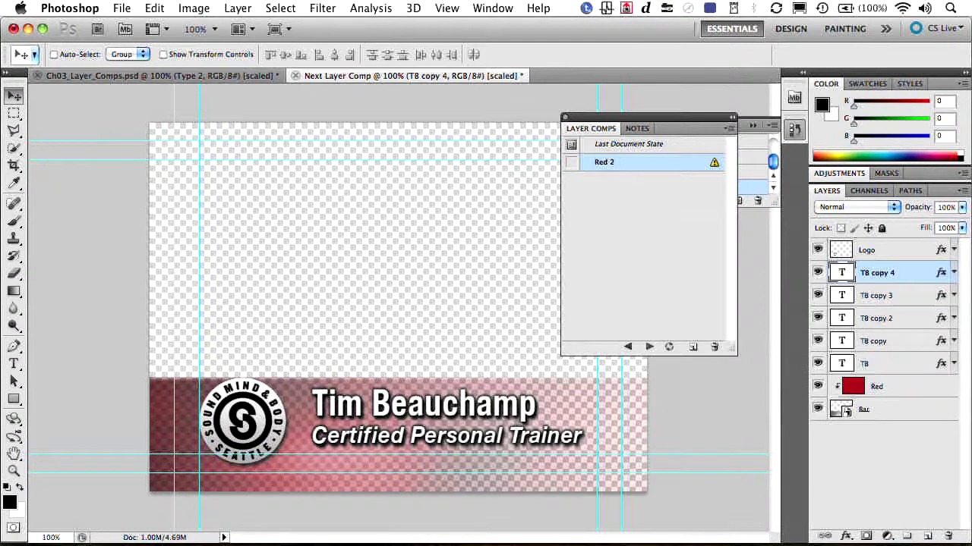
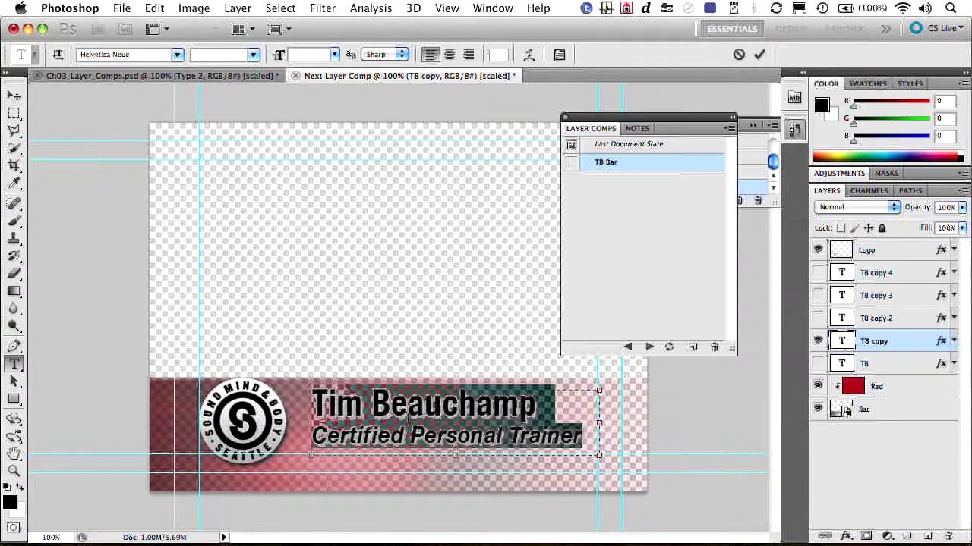
Replace the name on the TB copy layer with another trainer's full name.
double_click(398, 410)
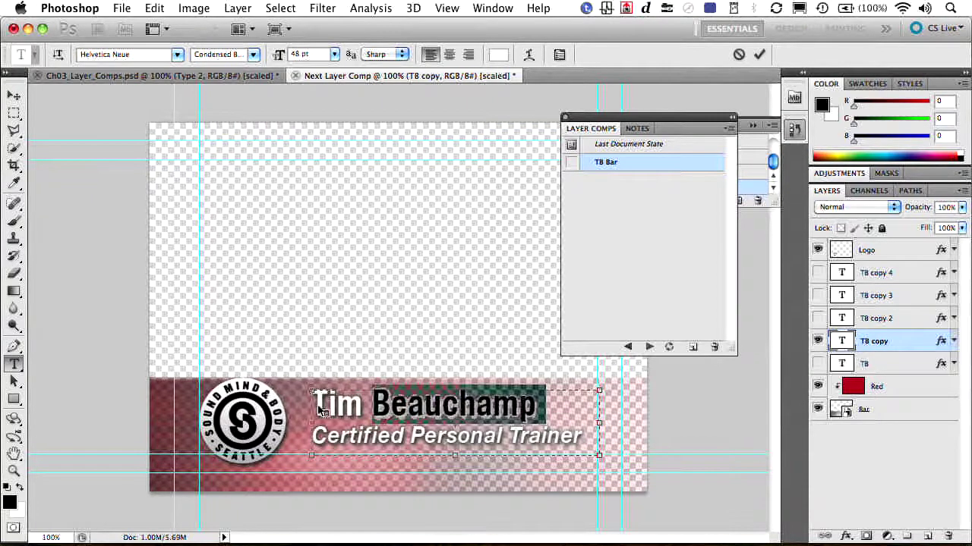
key(BackSpace)
key(BackSpace)
key(BackSpace)
key(BackSpace)
key(BackSpace)
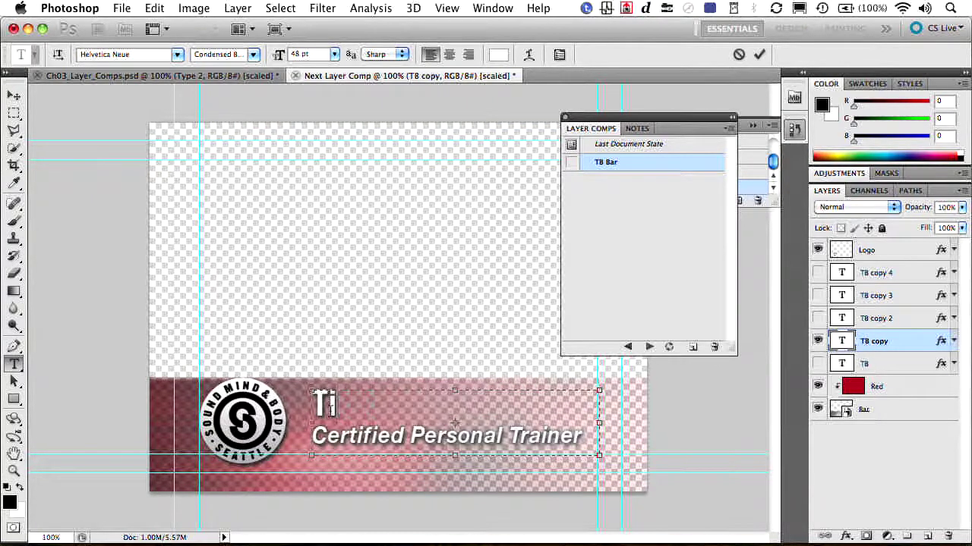
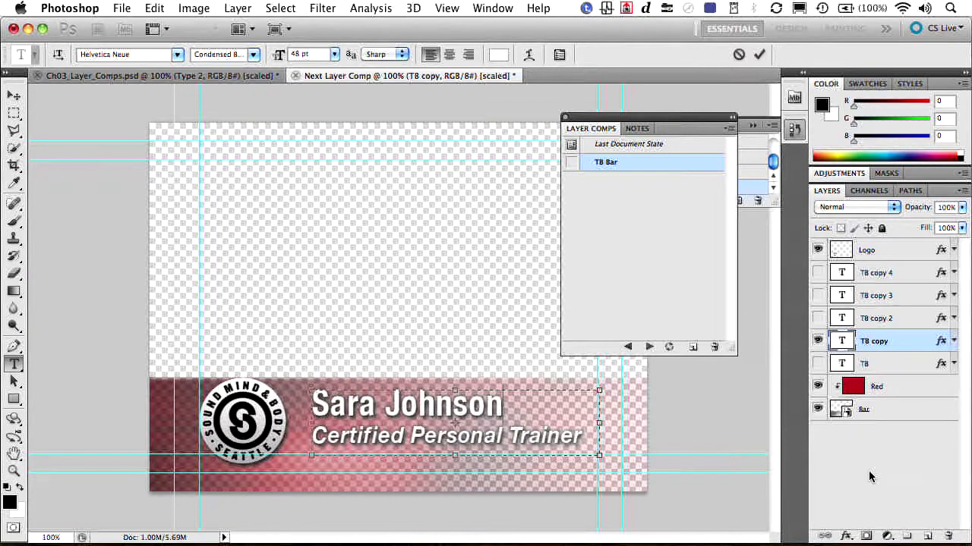
key(ctrl+Return)
key(v)
Rename the layer SJ, save an SJ layer comp, then show TB copy 2 instead.
double_click(874, 342)
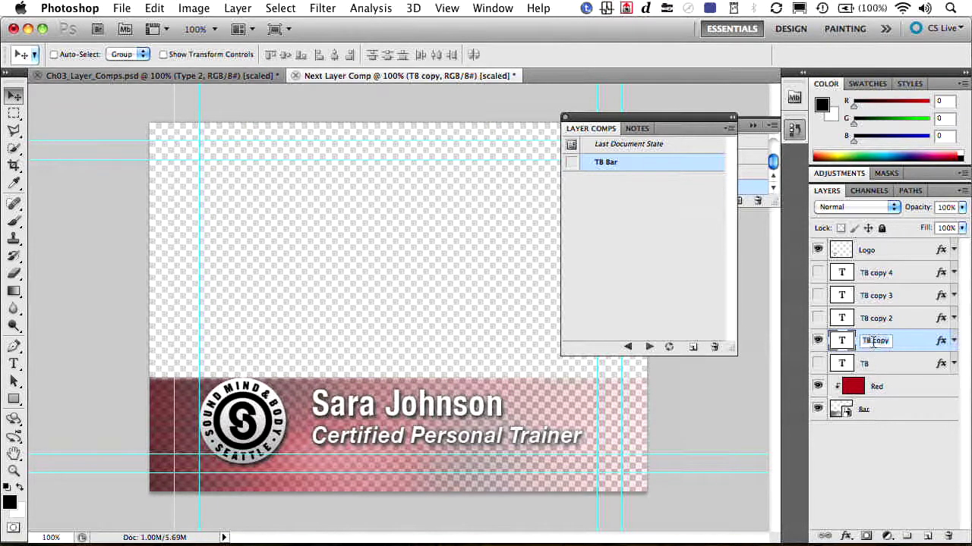
text(SJ)
key(Return)
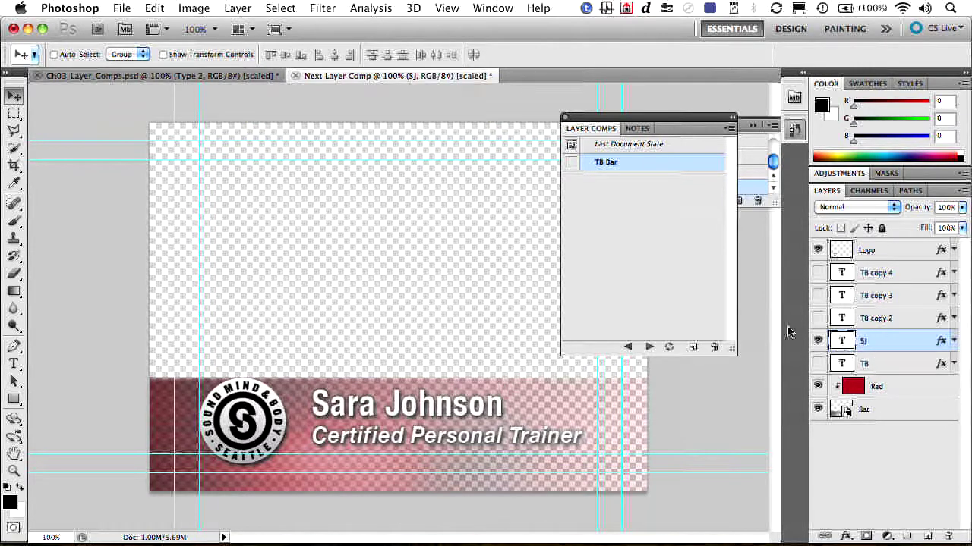
click(693, 347)
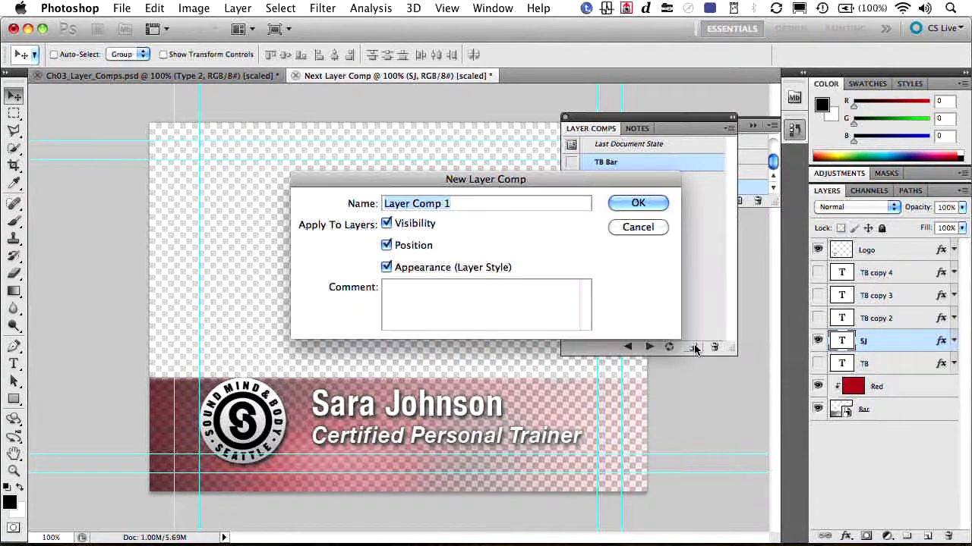
text(SJ)
click(637, 203)
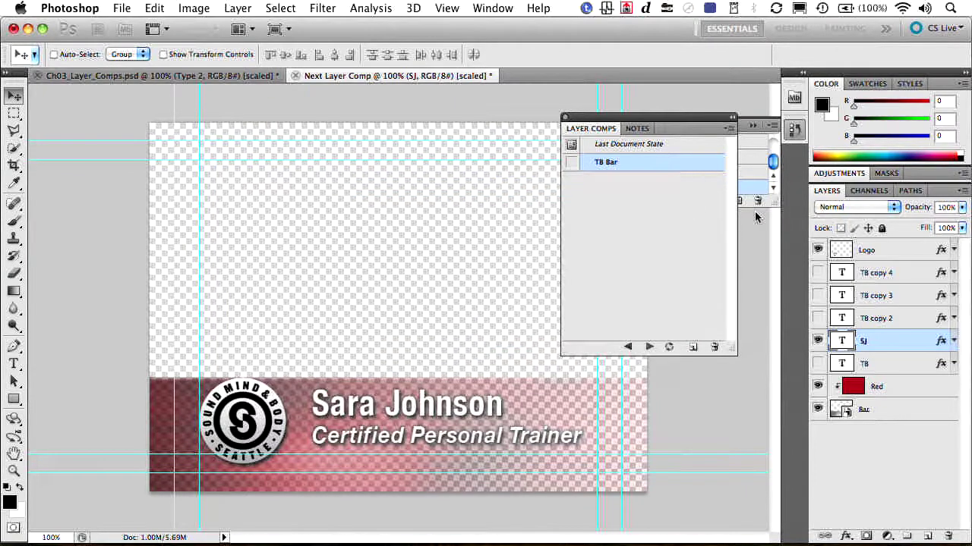
click(818, 340)
click(818, 318)
Replace the name on the TB copy 2 layer with another trainer's full name.
double_click(842, 318)
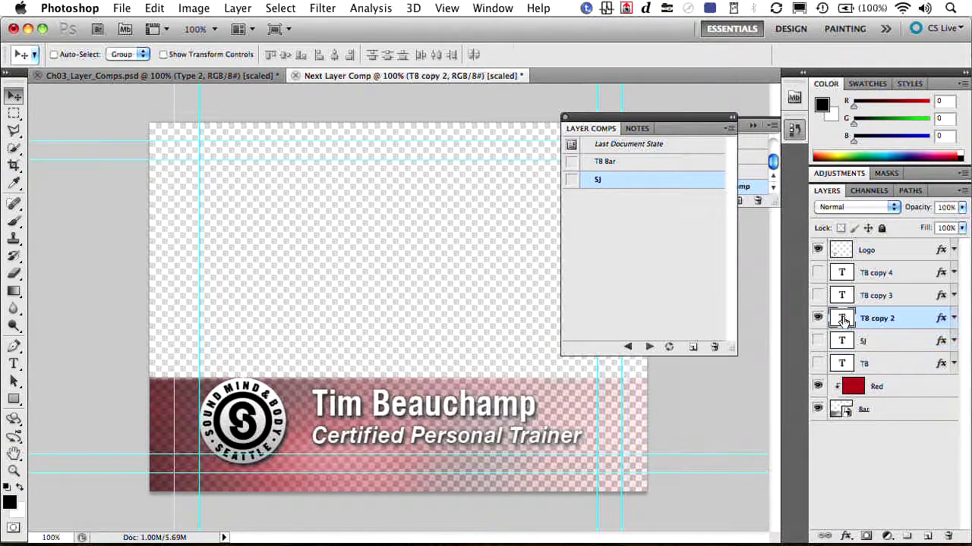
double_click(475, 410)
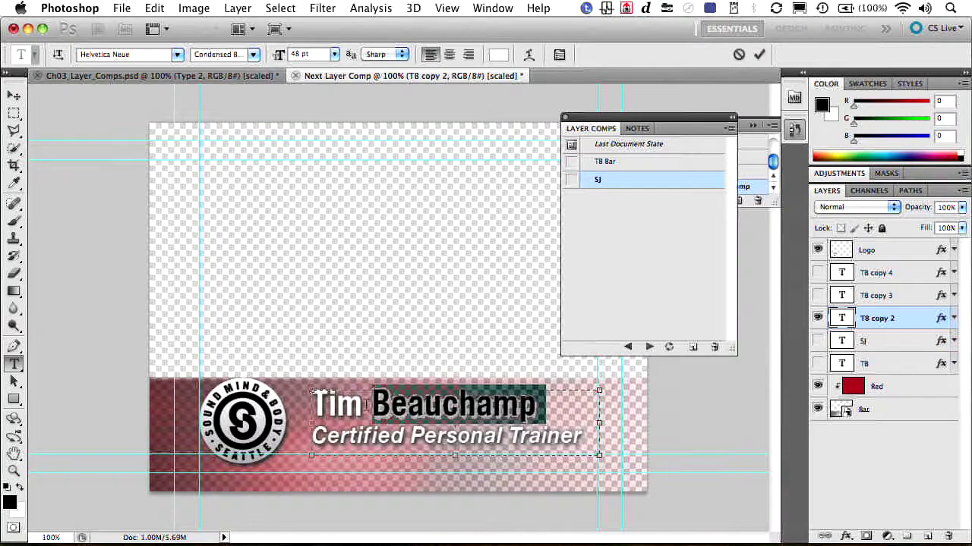
shift+click(313, 403)
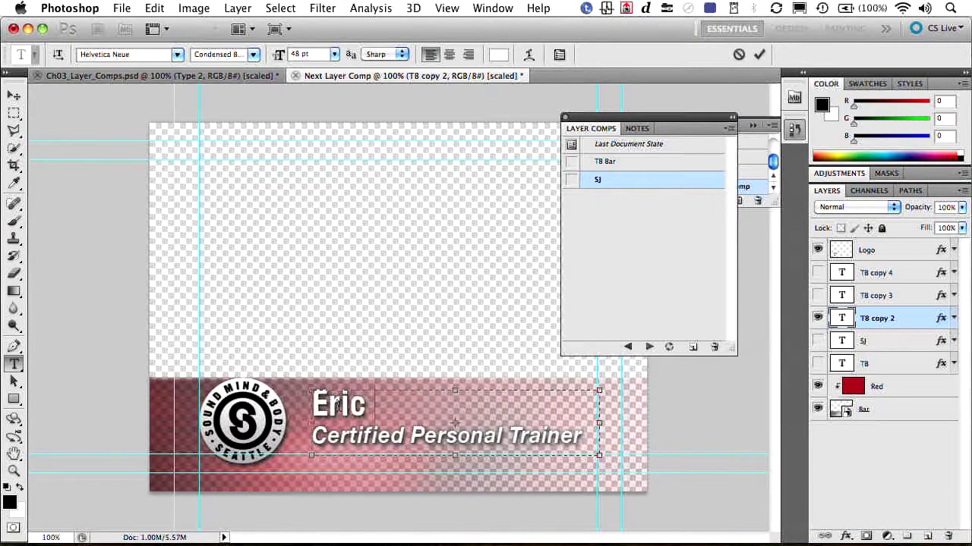
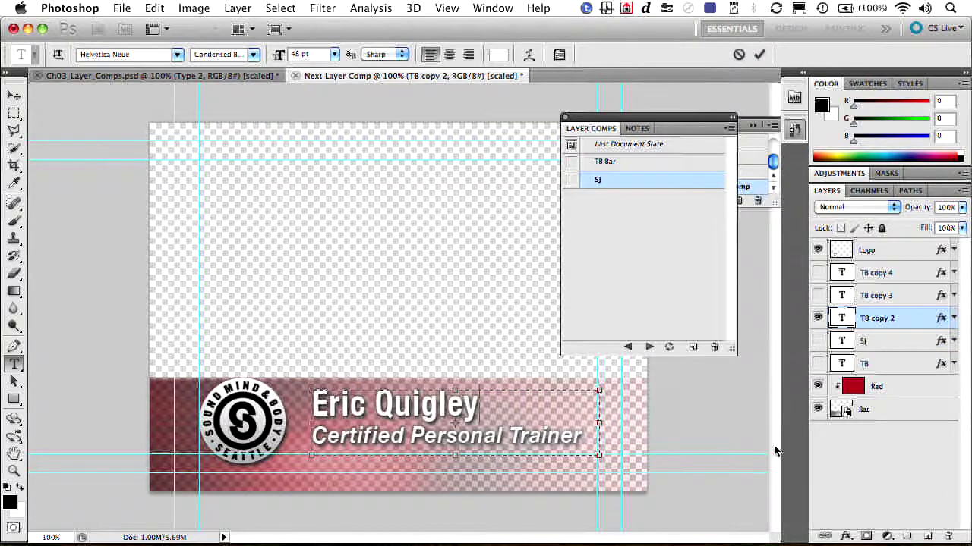
key(ctrl+Return)
key(v)
Rename the layer EQ, save an EQ layer comp, then show TB copy 3 instead.
double_click(869, 319)
text(EQ)
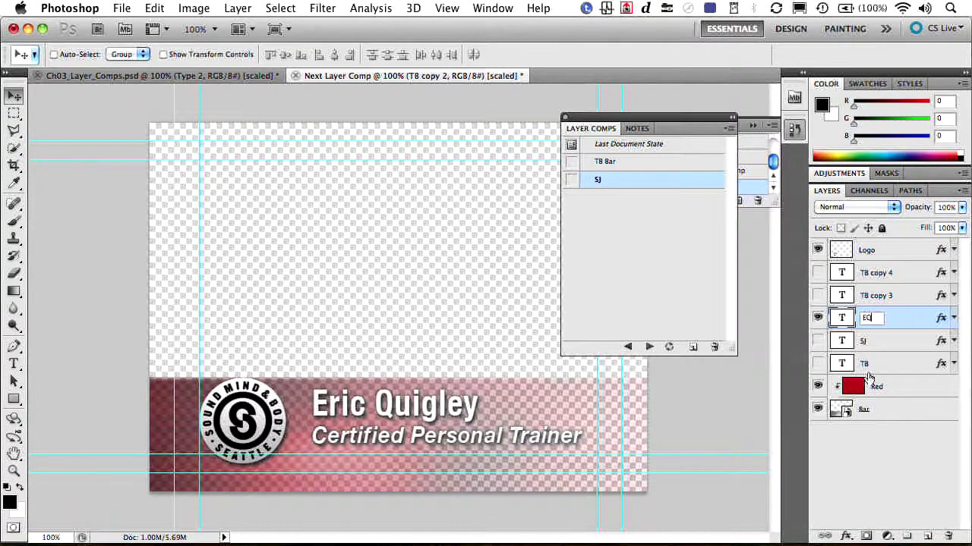
click(869, 486)
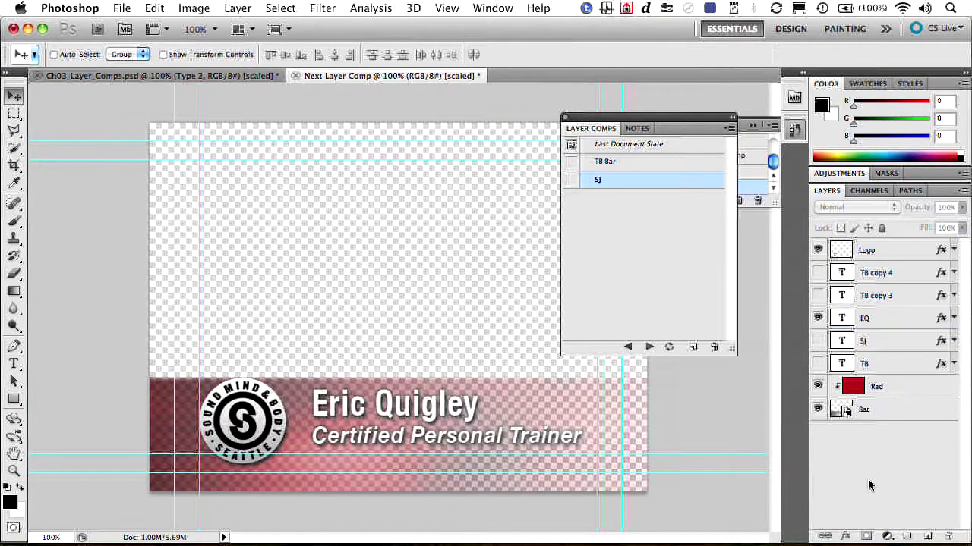
click(690, 349)
text(EQ)
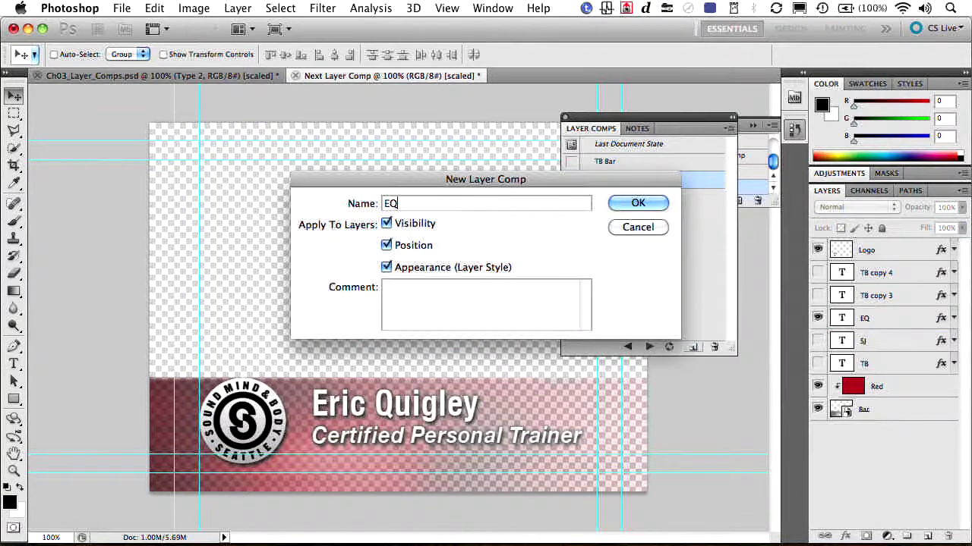
key(Return)
click(817, 296)
click(818, 319)
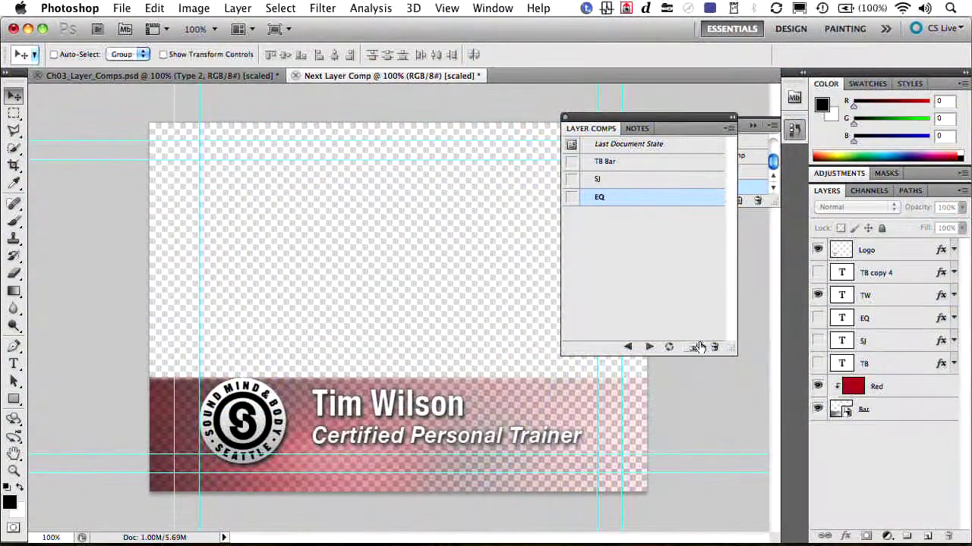
Save a new layer comp named TW, then hide the TW name layer.
click(692, 347)
text(TW)
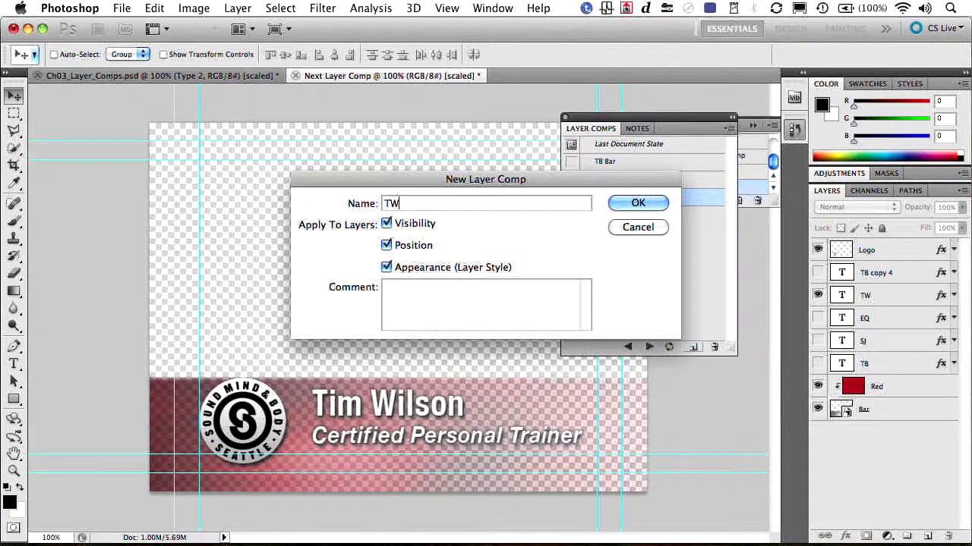
click(640, 227)
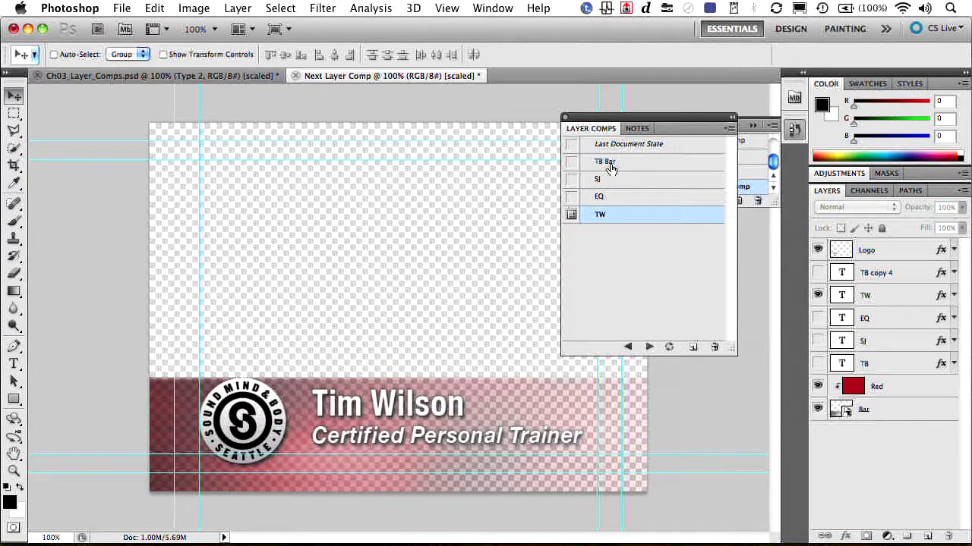
click(818, 295)
Show TB copy 4 and replace its name text with another trainer's full name.
click(818, 272)
double_click(840, 273)
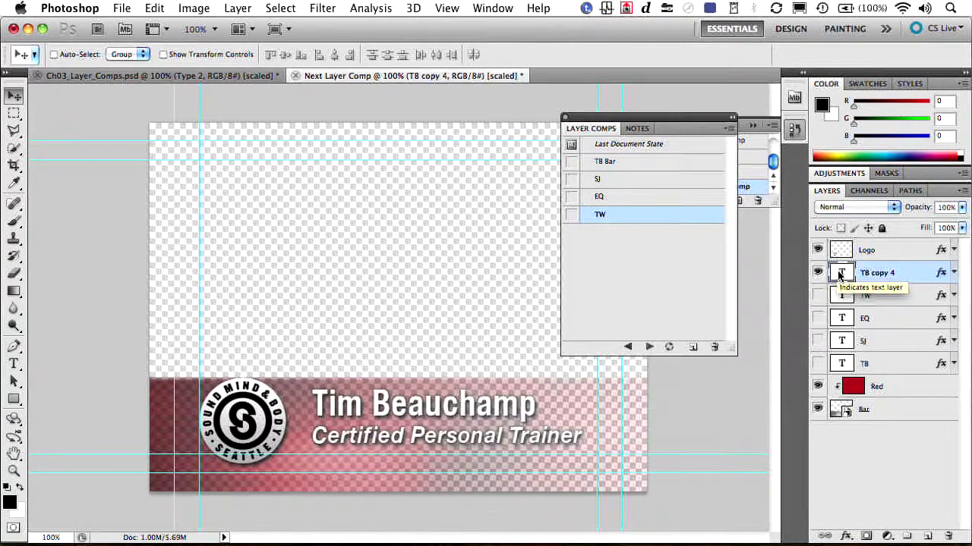
double_click(434, 400)
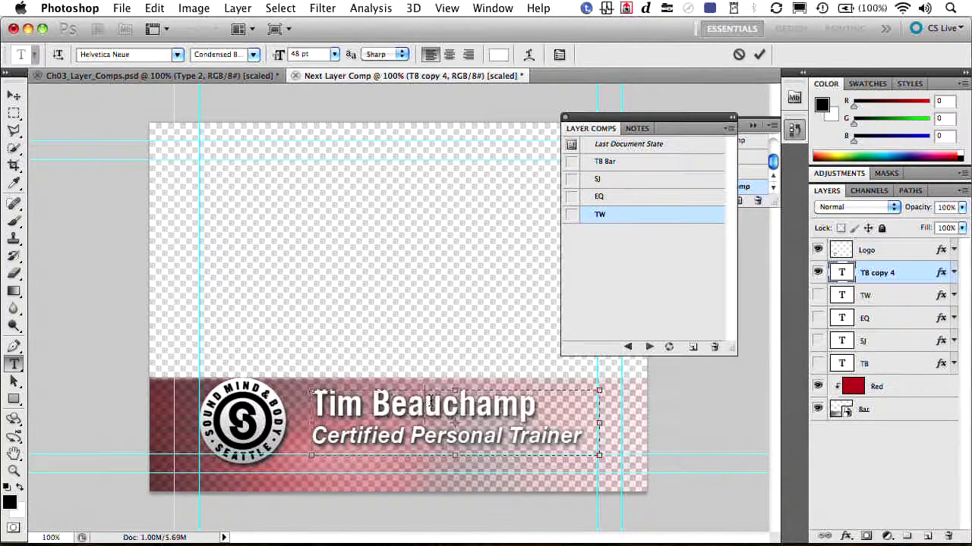
triple_click(337, 410)
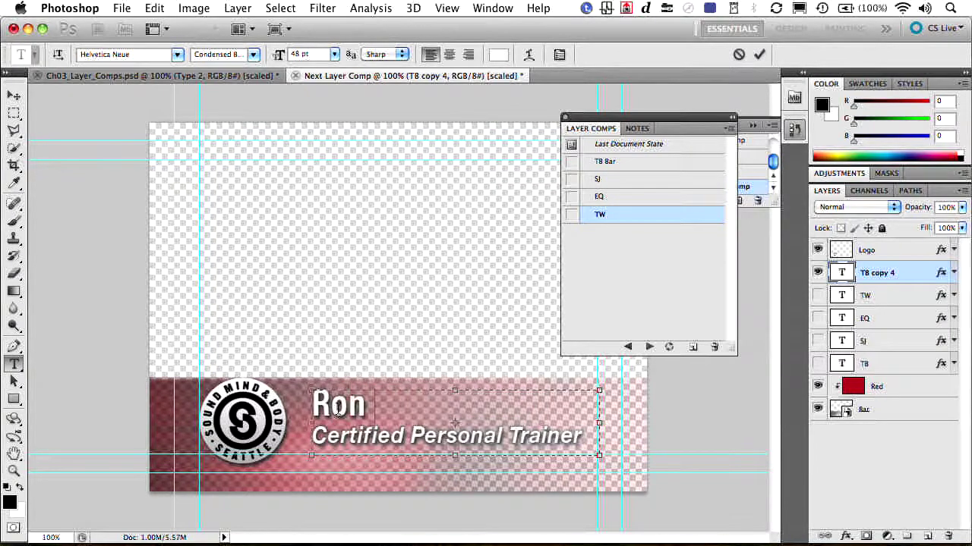
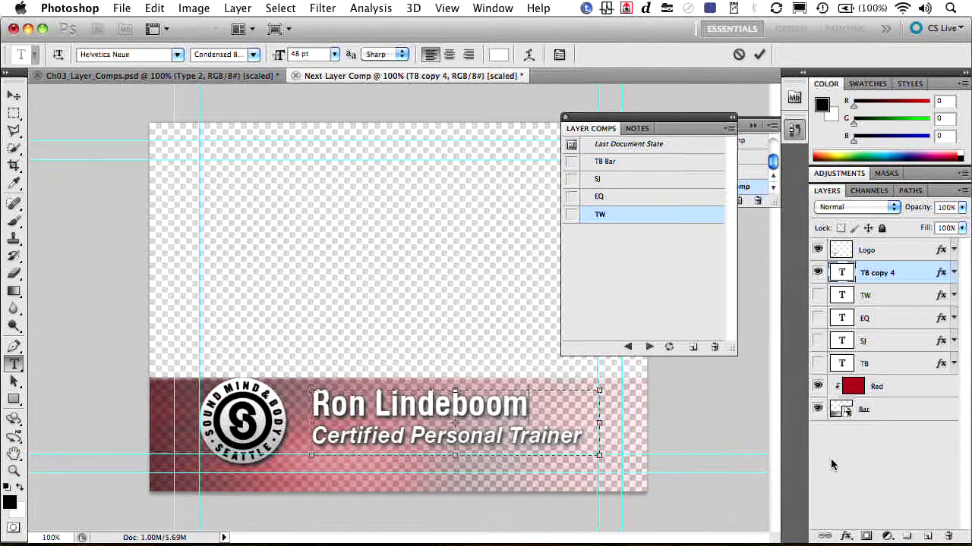
key(ctrl+Return)
key(v)
Rename the layer RL and save a new RL layer comp.
double_click(877, 273)
text(RL)
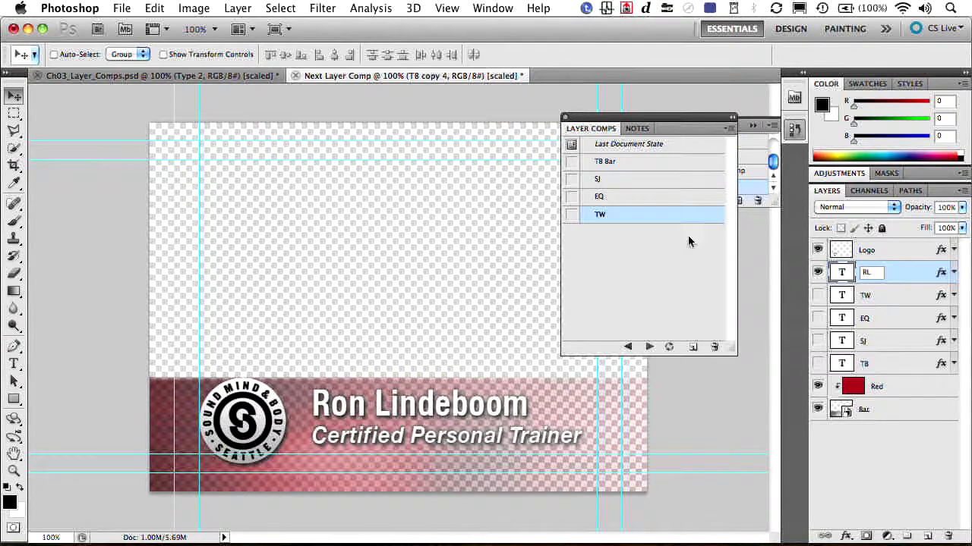
click(702, 241)
click(693, 347)
text(RL)
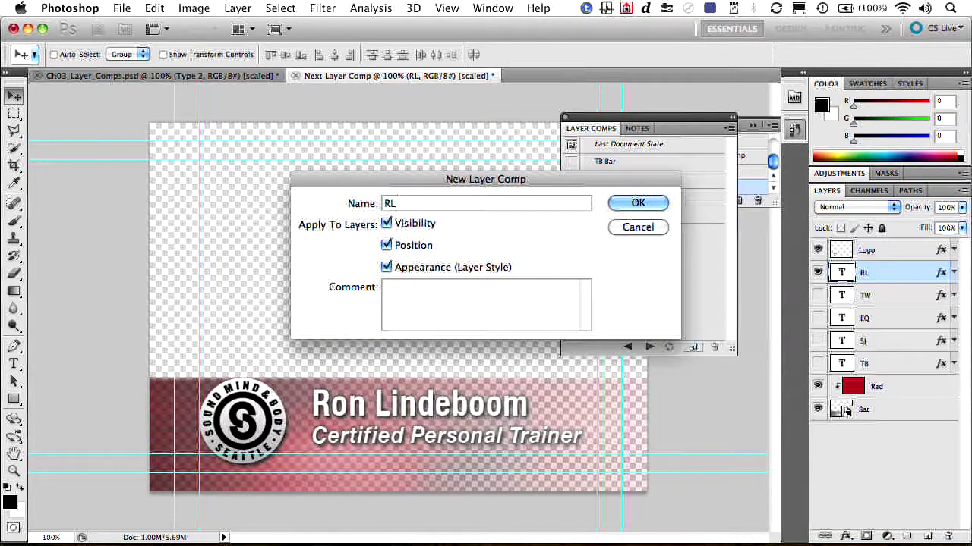
key(Return)
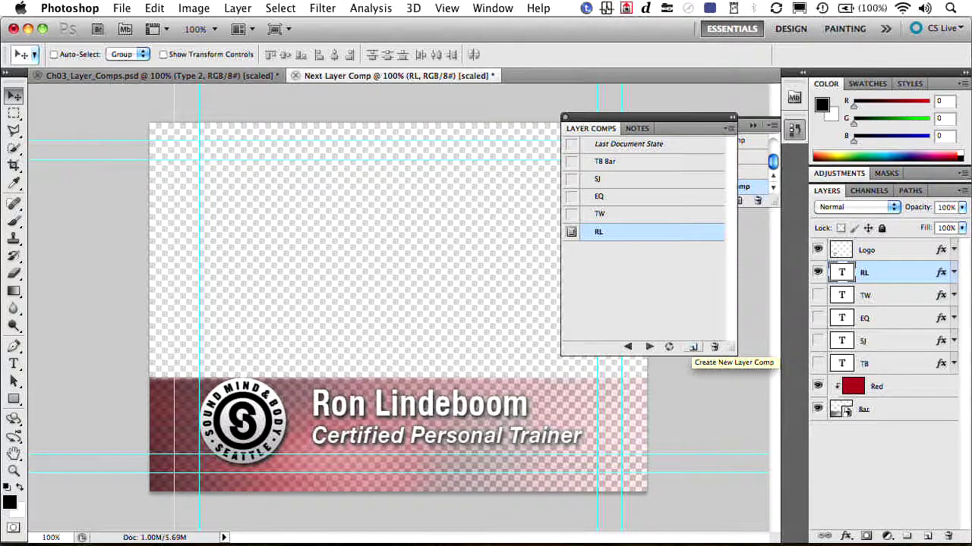
click(154, 8)
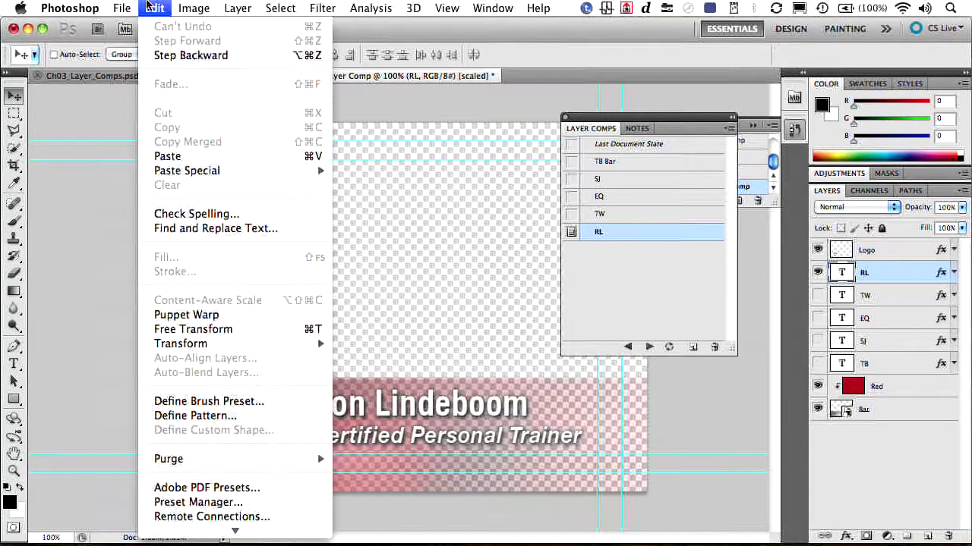
Run Layer Comps to Files with a new Desktop folder, Name Bars SMB, as destination.
mouse_move(125, 8)
mouse_move(163, 405)
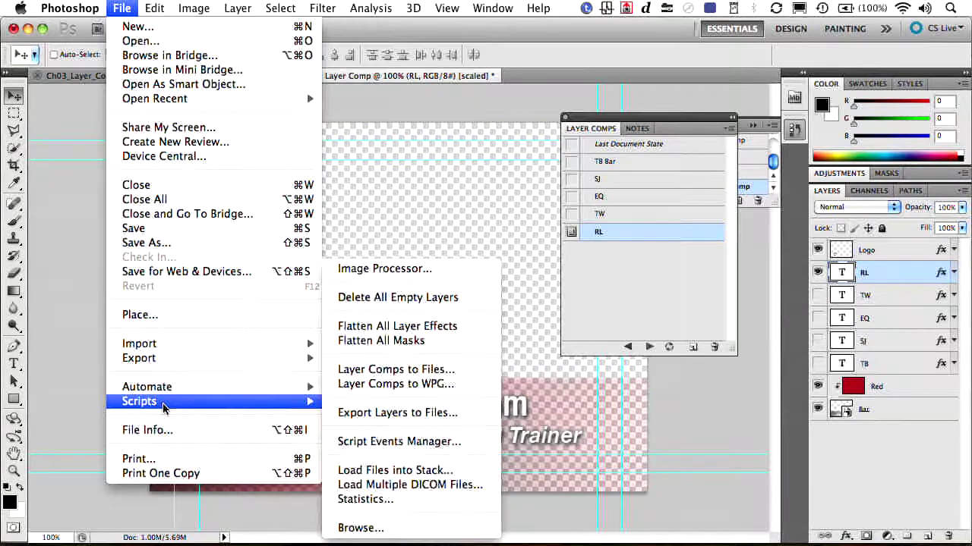
click(385, 369)
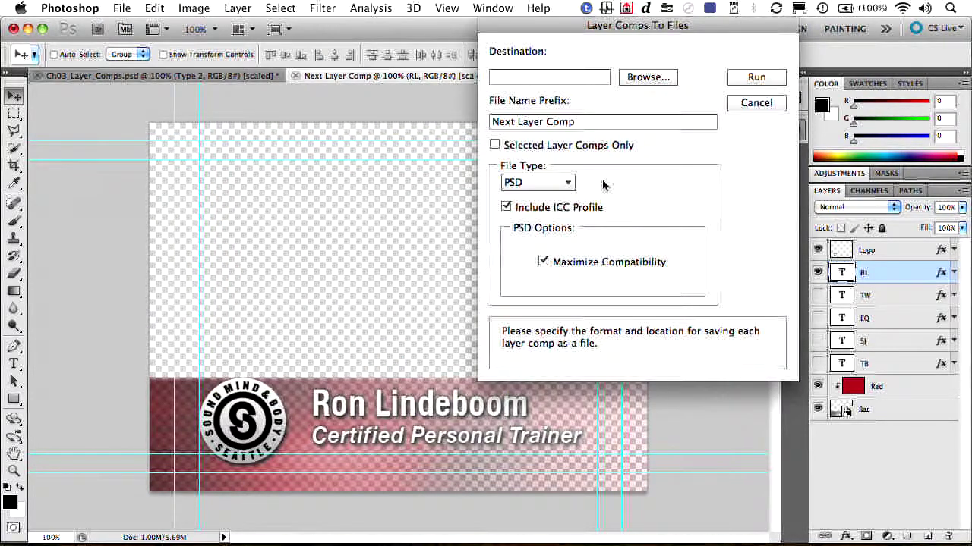
click(668, 79)
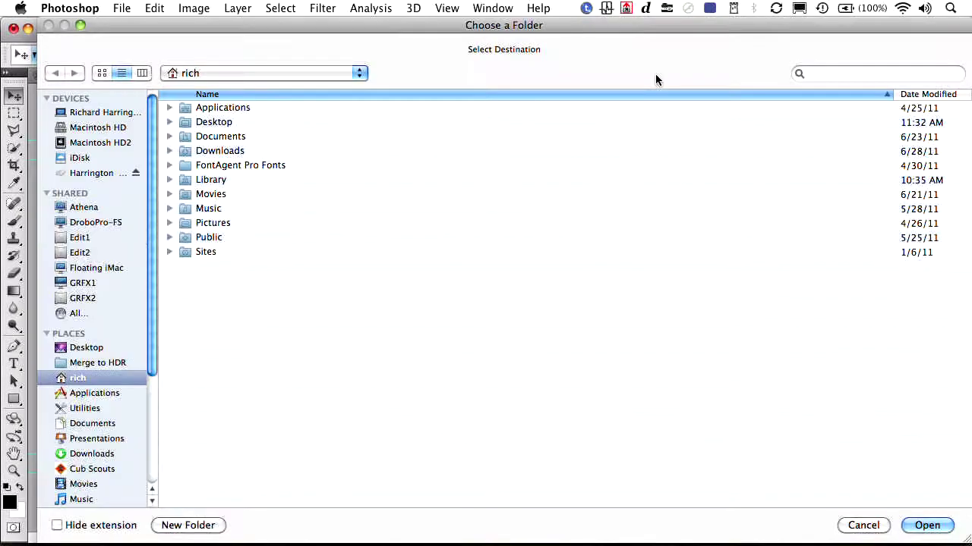
key(super+shift+d)
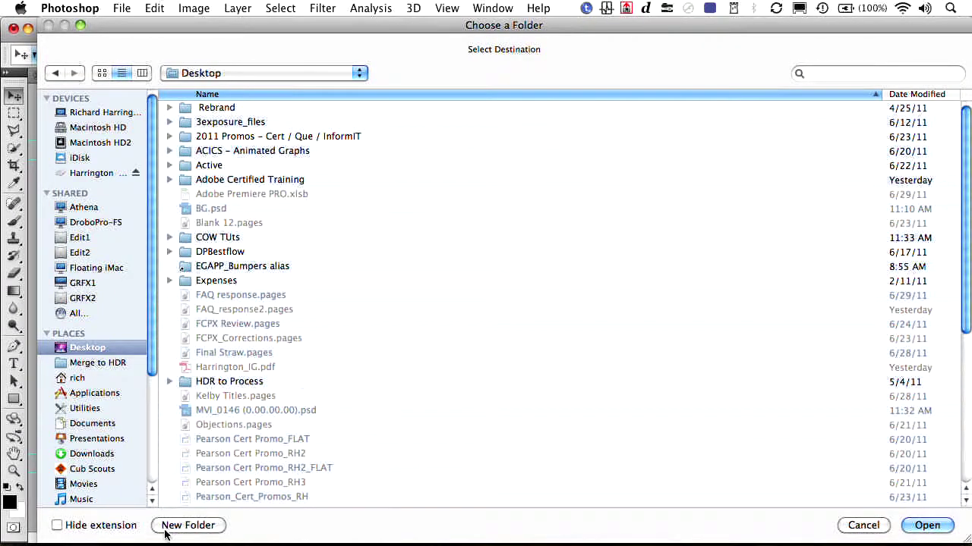
click(167, 526)
text(Name Bars SMB)
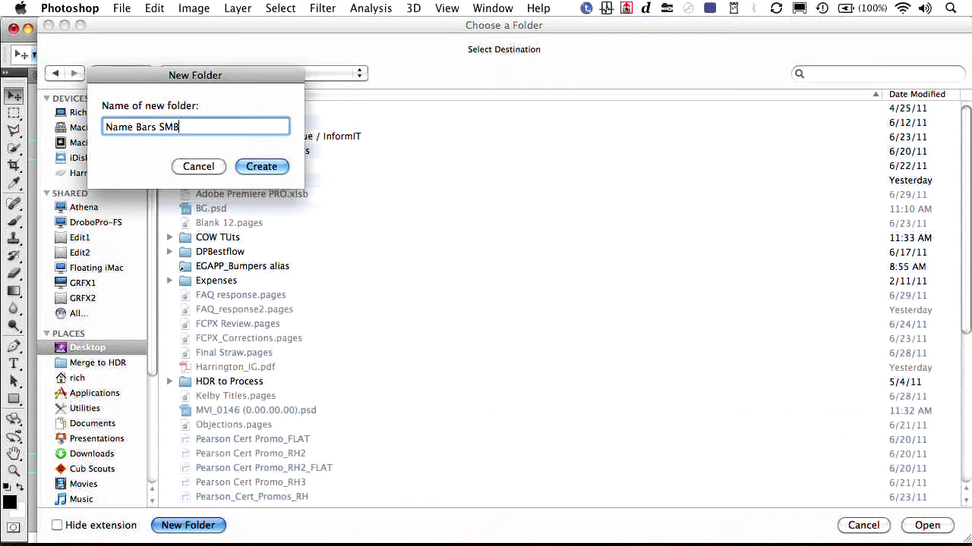
key(Return)
key(Return)
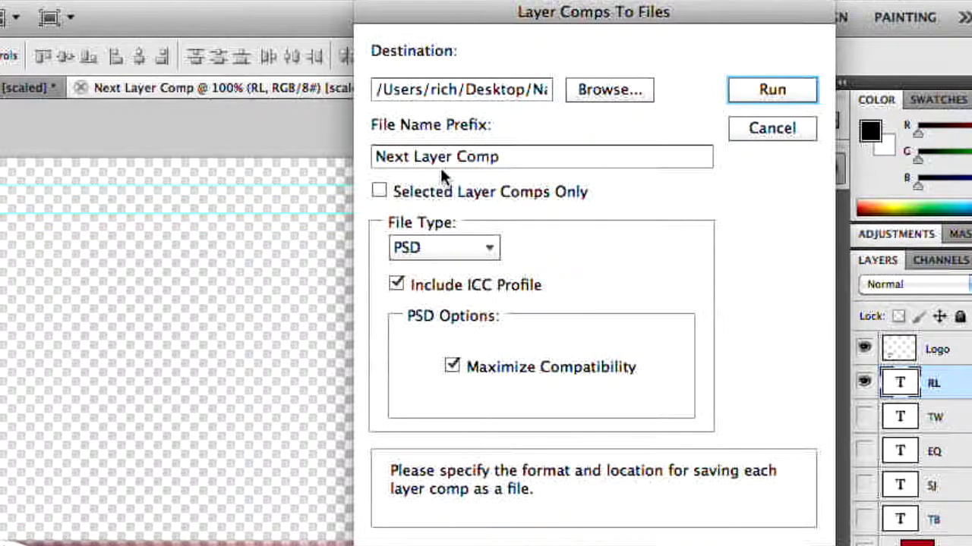
Change the export file name prefix to Namebar_.
click(432, 157)
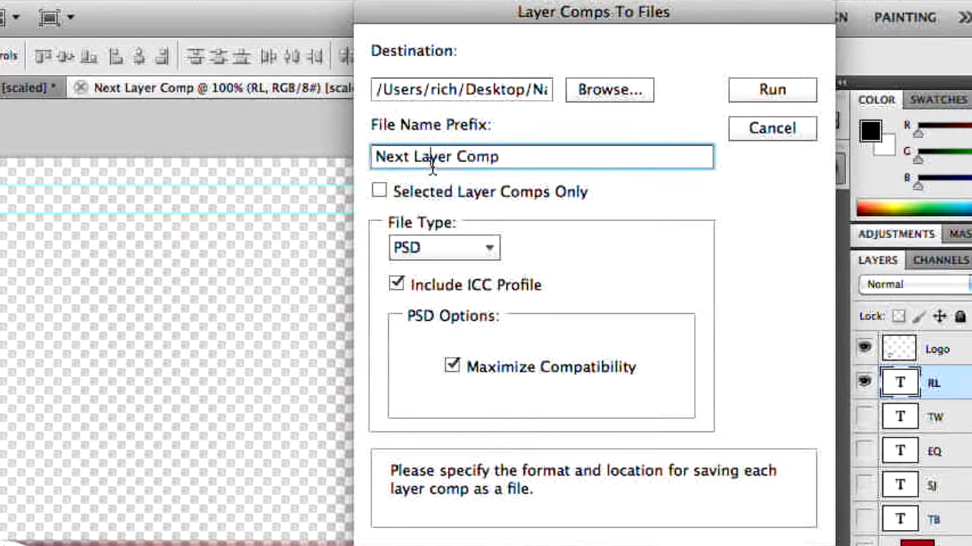
key(super+a)
text(NAme)
key(BackSpace)
key(BackSpace)
key(BackSpace)
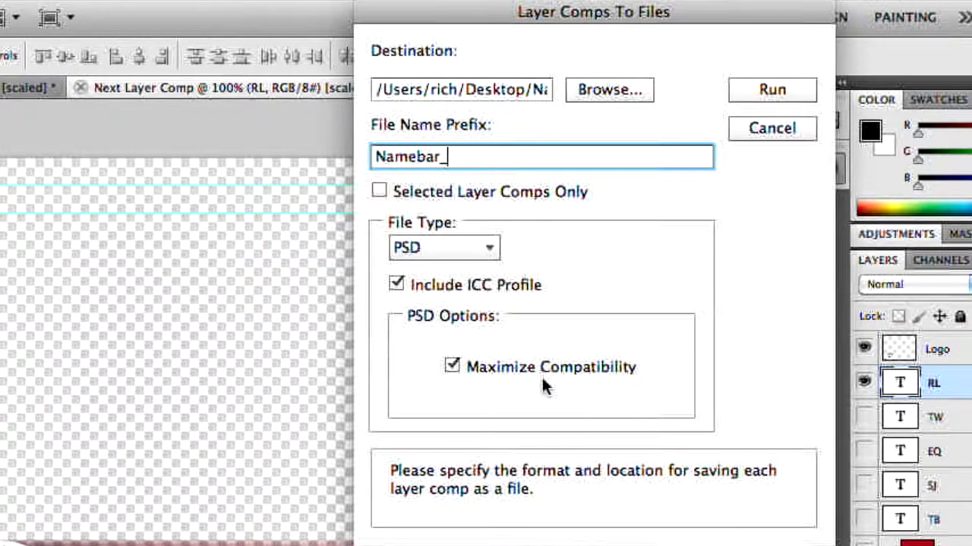
Export the layer comps as PSD files and switch to After Effects.
click(751, 95)
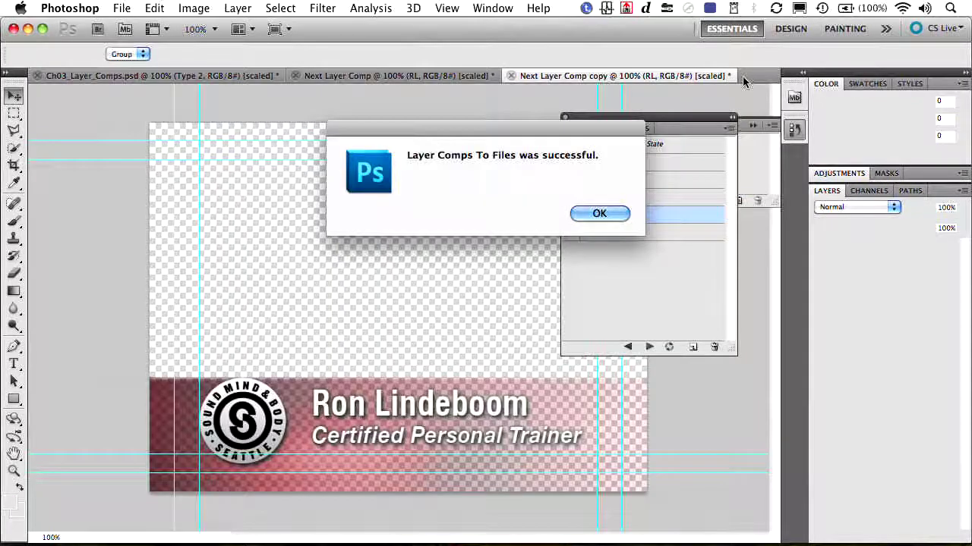
key(Return)
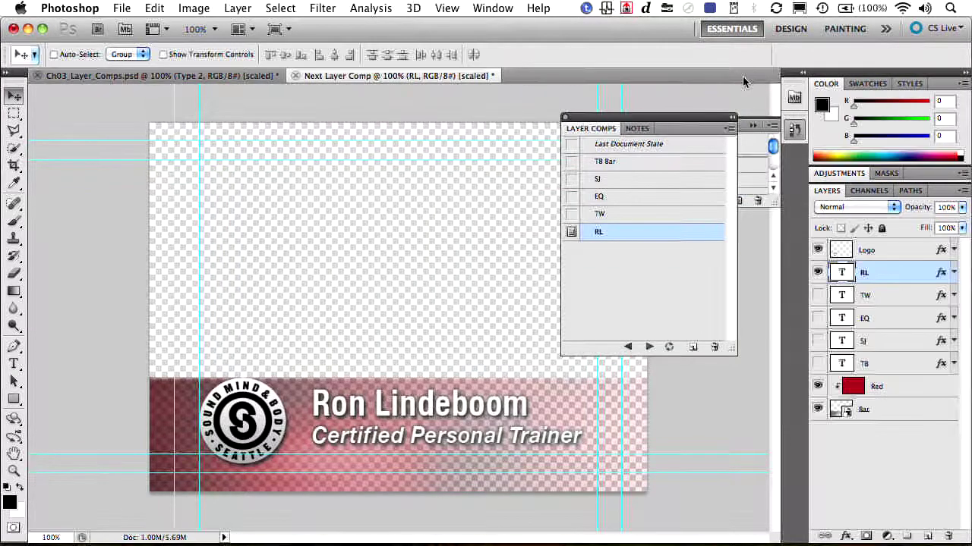
key(super+Tab)
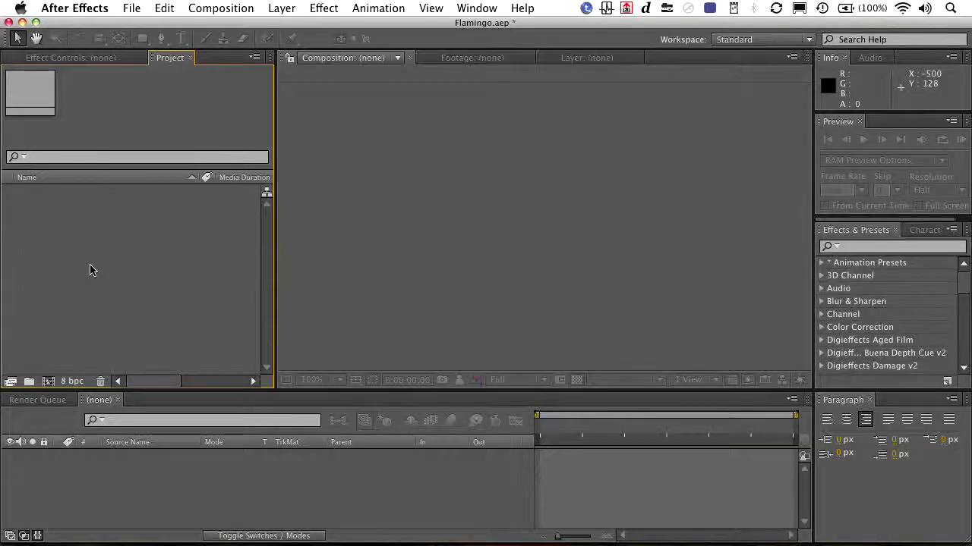
Browse to the Desktop's Name Bars SMB folder in the Import File dialog.
double_click(89, 270)
key(super+shift+d)
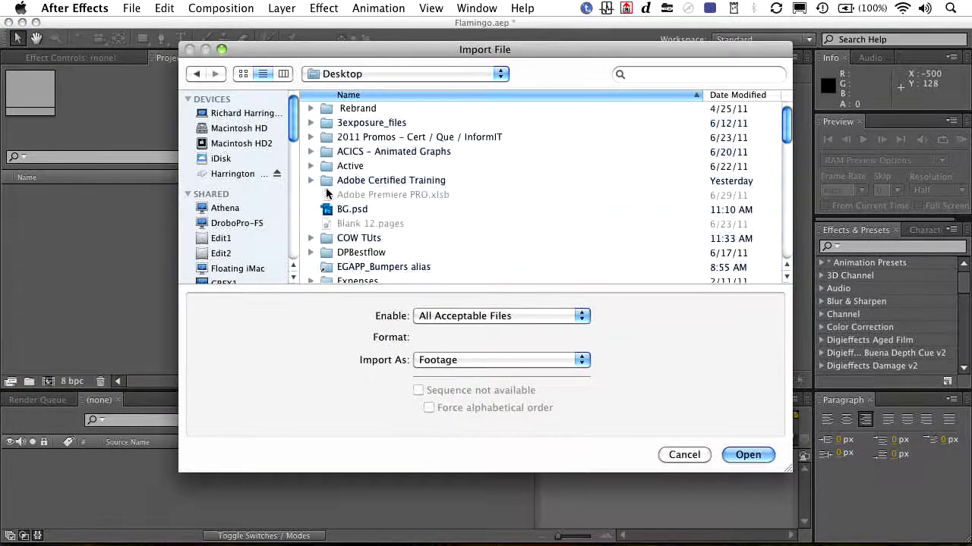
scroll(401, 153, down, 5)
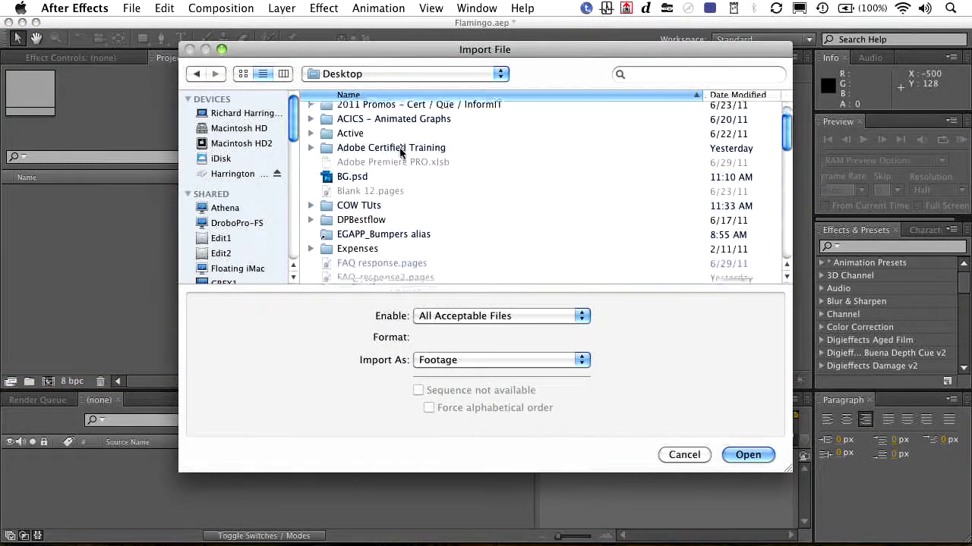
scroll(401, 152, down, 8)
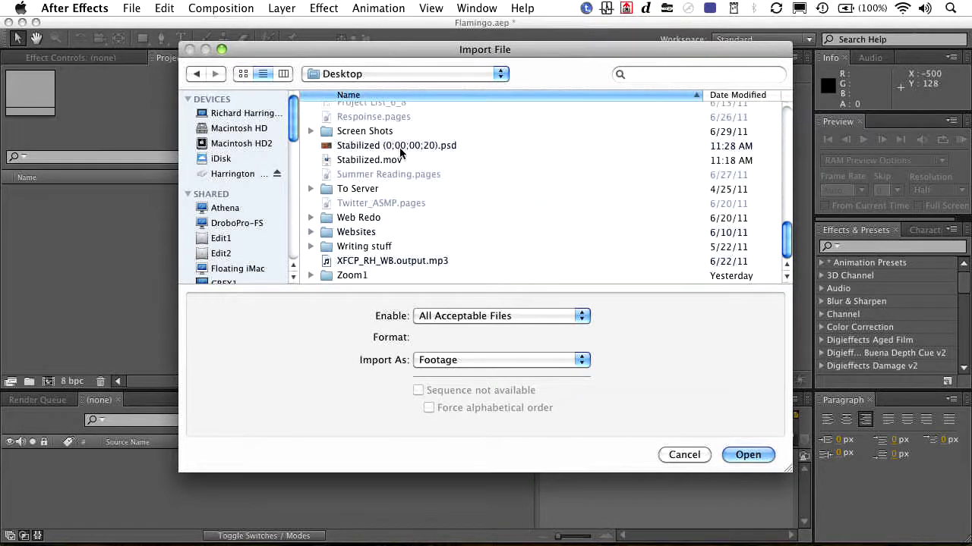
scroll(377, 187, up, 8)
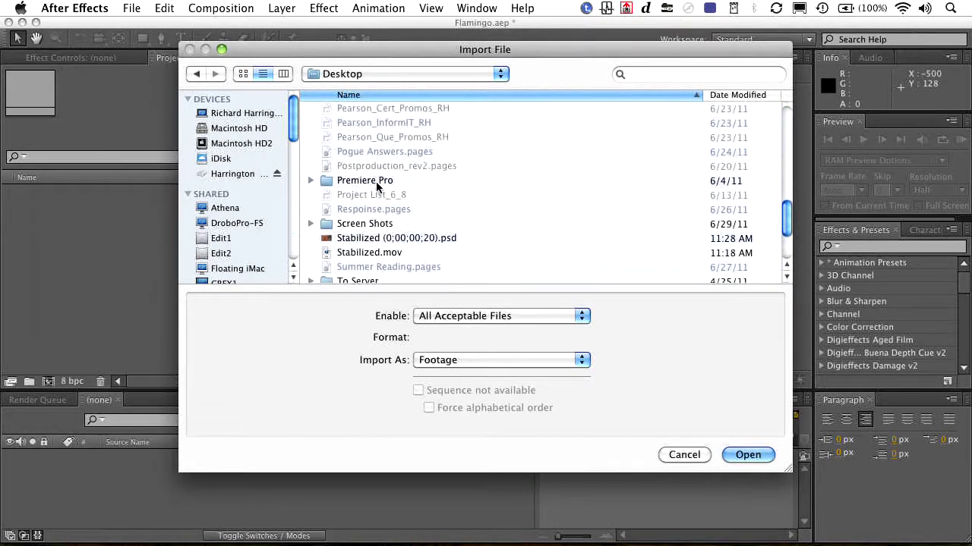
double_click(383, 219)
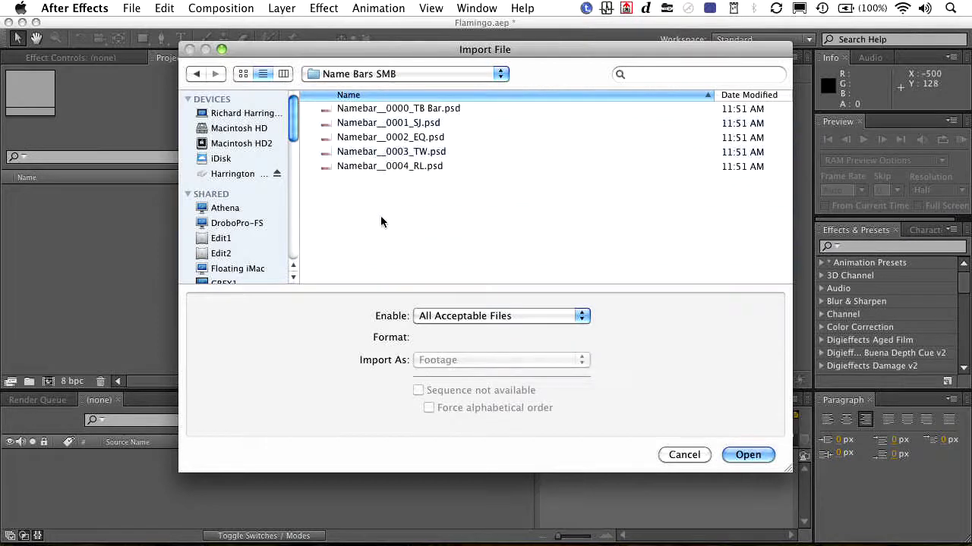
Import all five Namebar PSD files as compositions.
key(super+a)
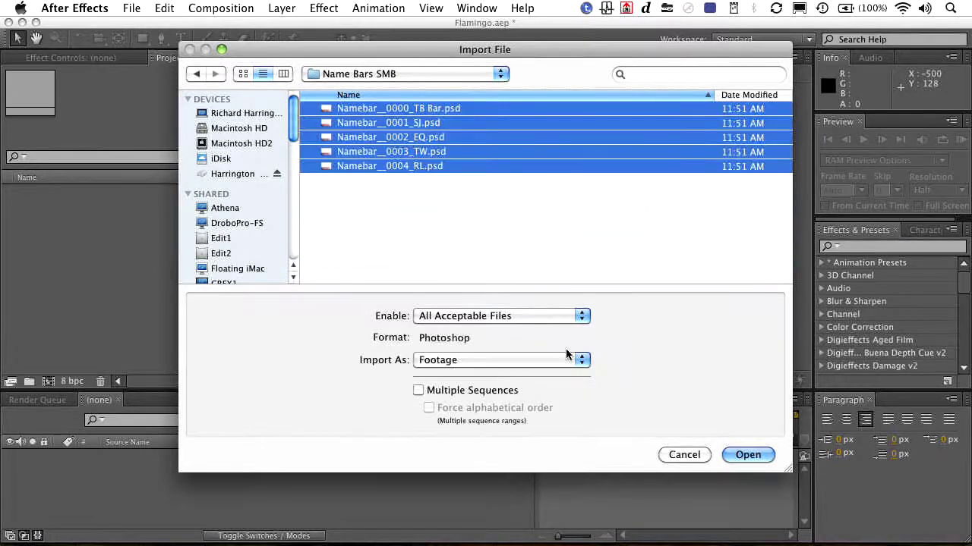
click(502, 317)
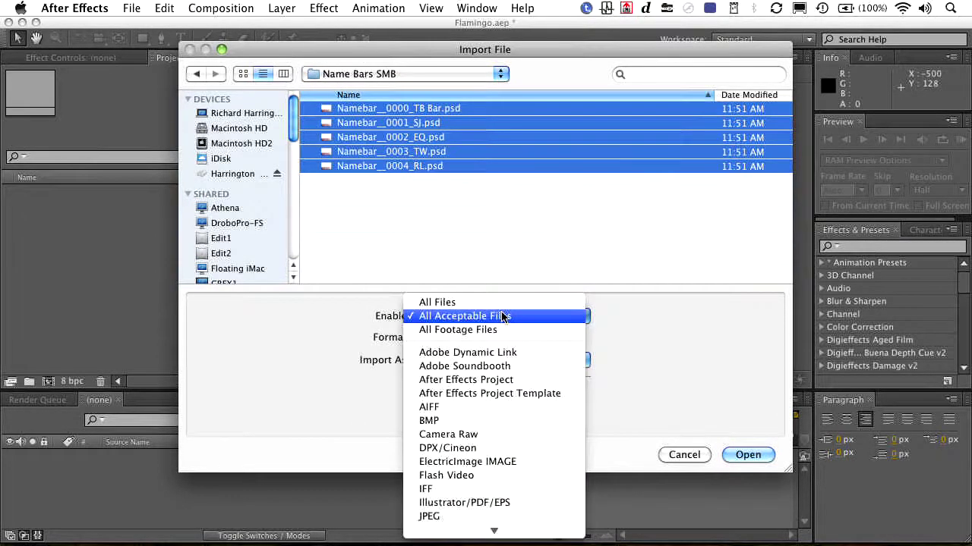
click(510, 319)
click(511, 361)
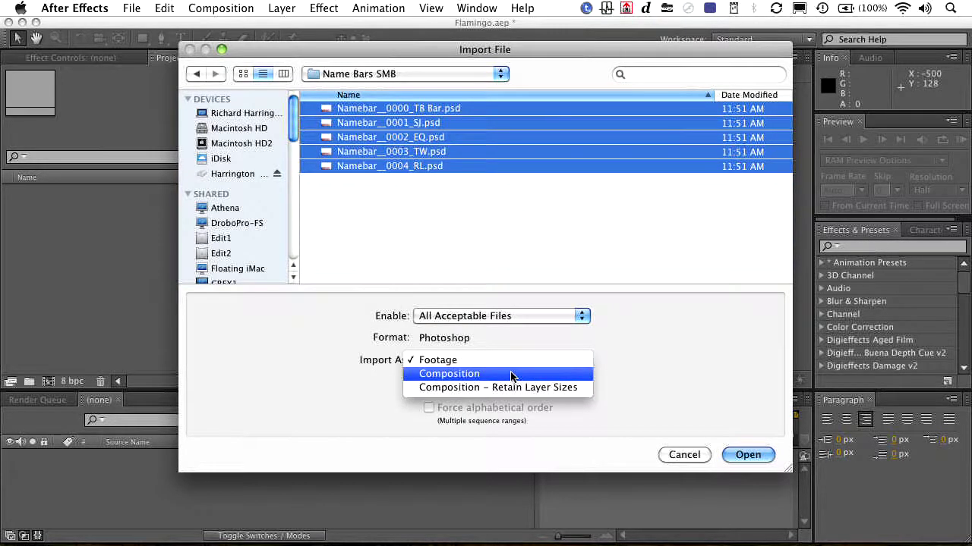
click(512, 374)
click(762, 456)
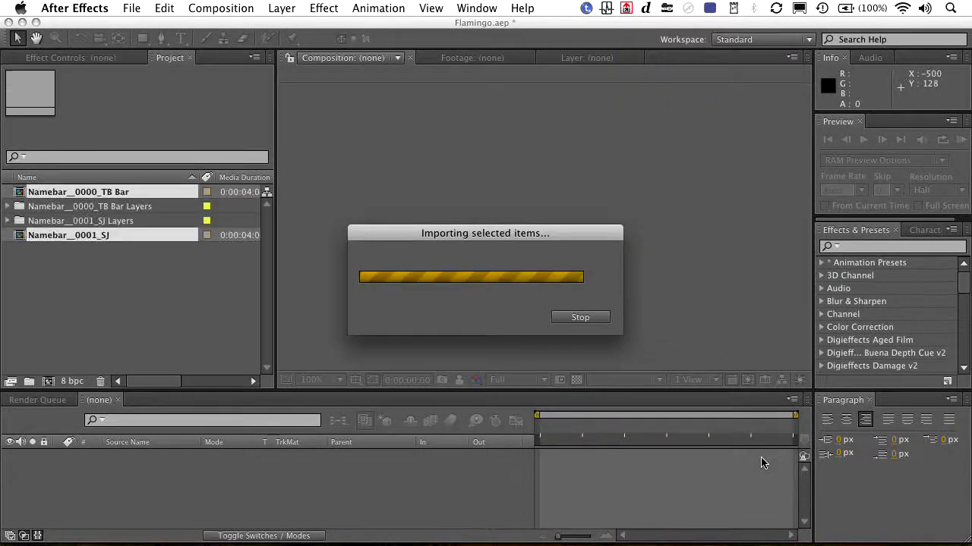
Open Namebar__0004_RL at 100% and scrub the time to 0:00:01:07.
click(86, 344)
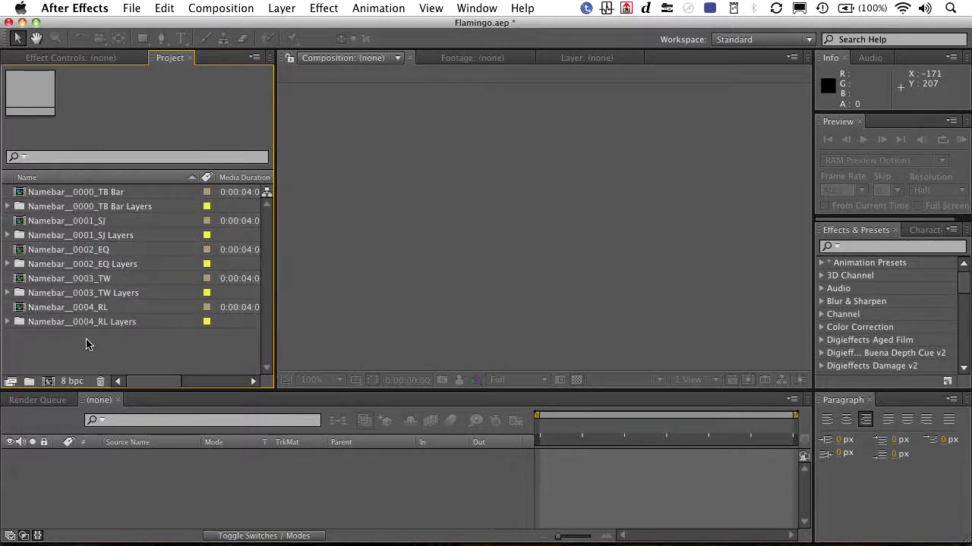
double_click(31, 310)
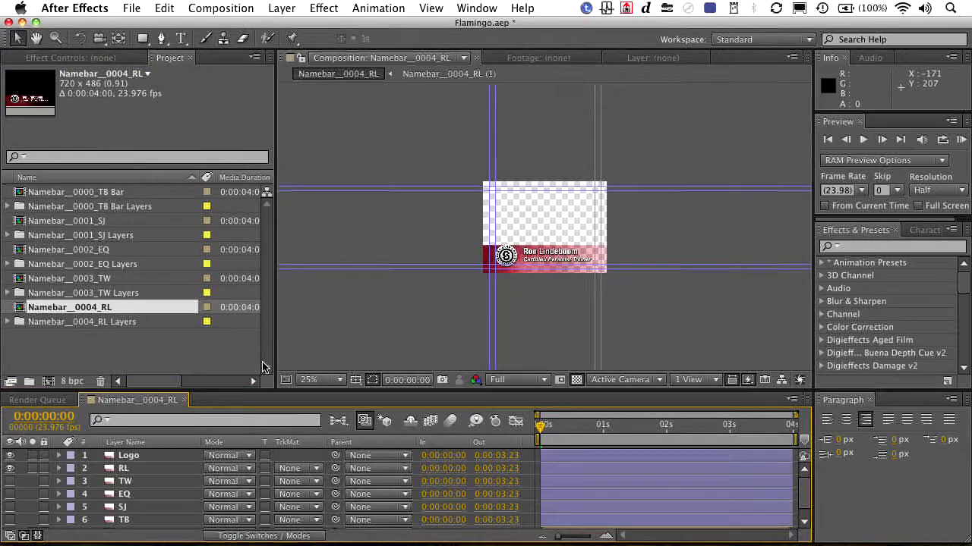
key(period)
key(period)
key(period)
key(period)
click(599, 431)
drag(599, 431, 621, 431)
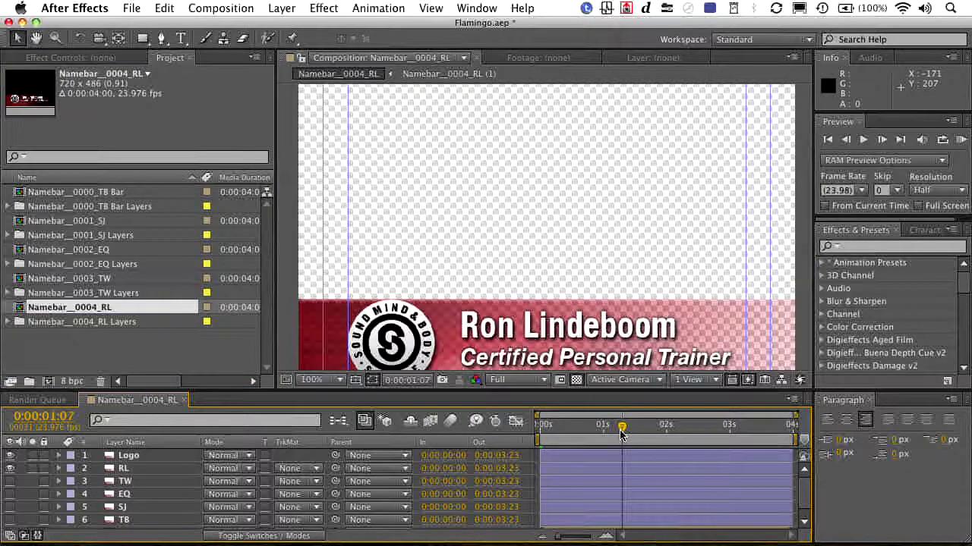